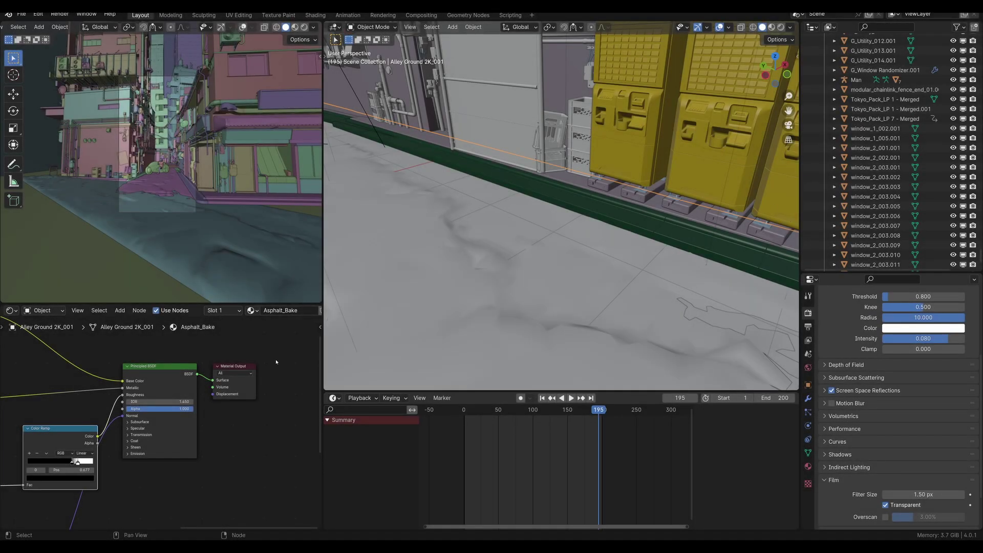
Step: Enlarge the camera viewport by shrinking the shader node area, and frame the alley closer in the camera view
{"action": "scroll", "coordinate": [276, 362], "scroll_direction": "down", "scroll_amount": 4}
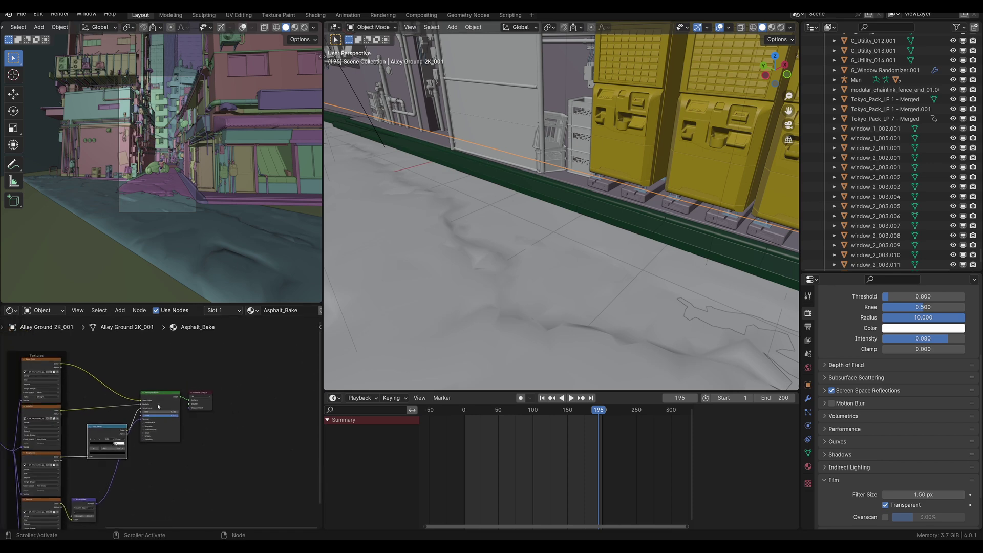
{"action": "middle_click_drag", "start_coordinate": [189, 424], "coordinate": [264, 413]}
{"action": "scroll", "coordinate": [197, 475], "scroll_direction": "down", "scroll_amount": 1}
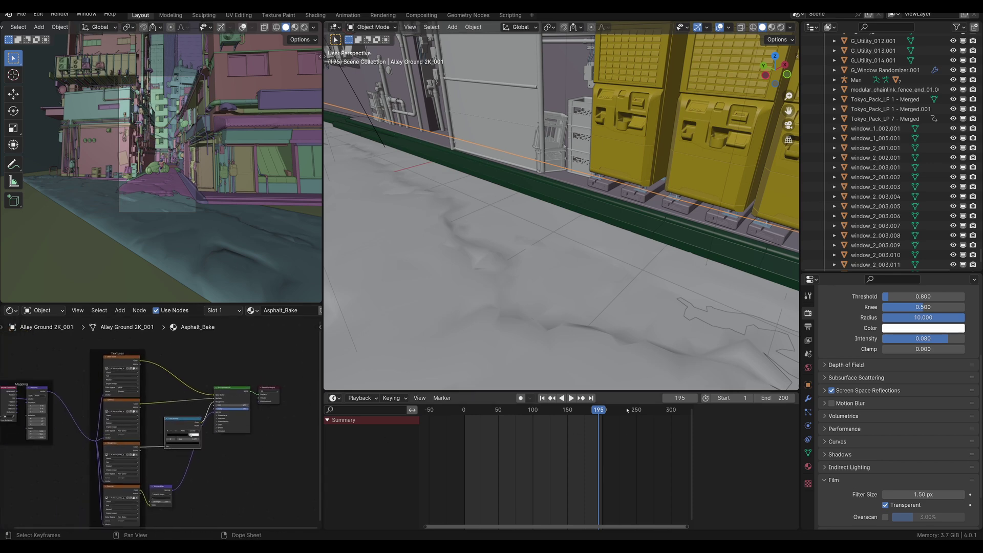
{"action": "key", "text": "n"}
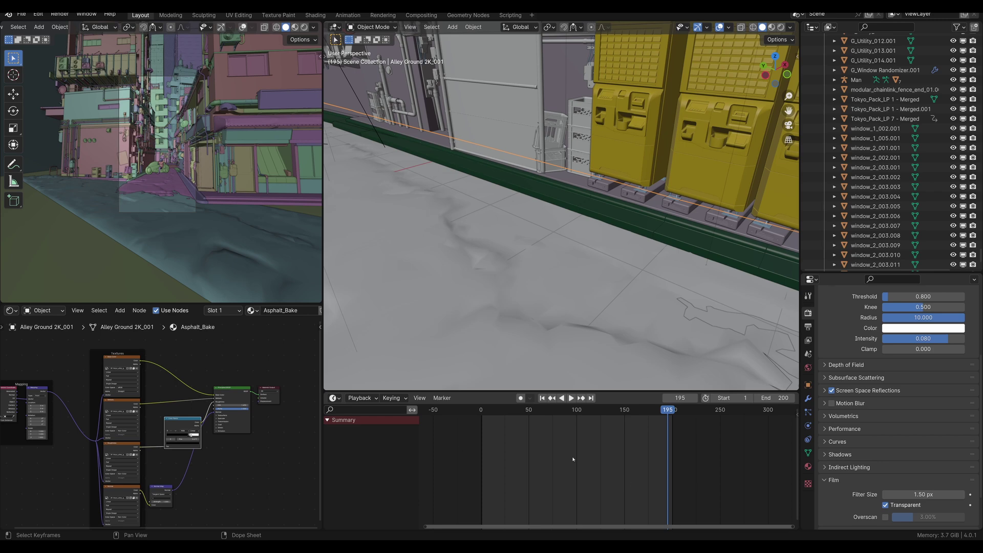
{"action": "left_click_drag", "start_coordinate": [290, 304], "coordinate": [301, 386]}
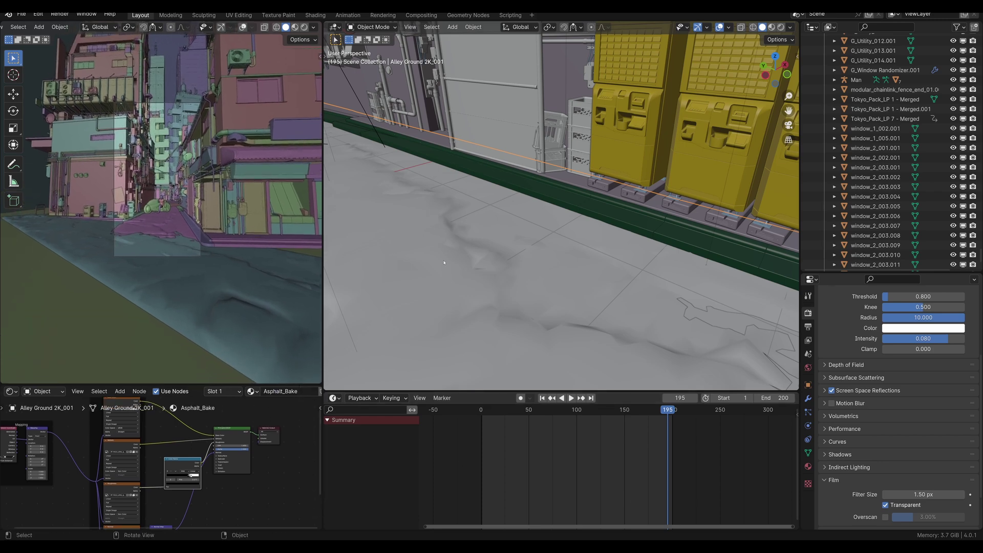
{"action": "scroll", "coordinate": [158, 192], "scroll_direction": "up", "scroll_amount": 5}
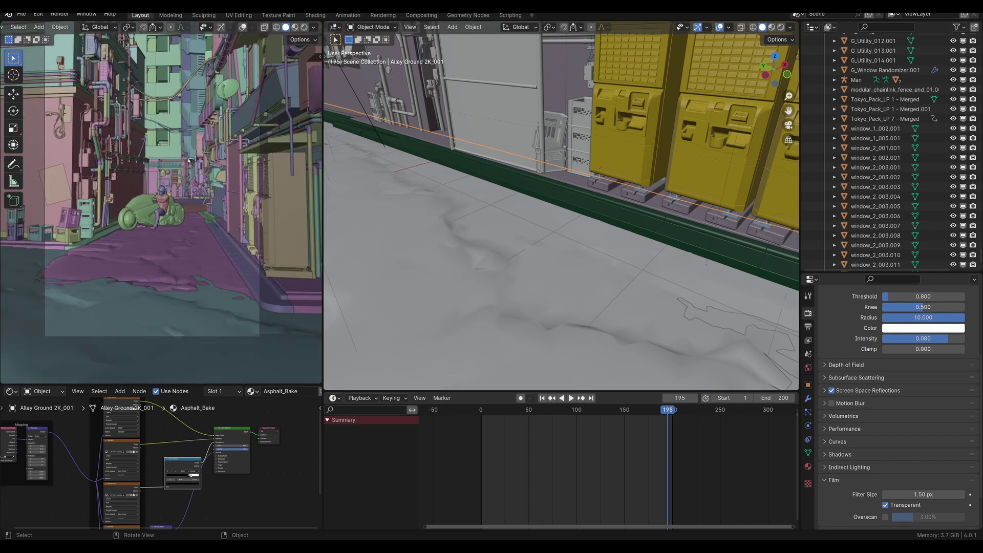
{"action": "middle_click_drag", "start_coordinate": [188, 160], "coordinate": [198, 222], "text": "shift"}
{"action": "scroll", "coordinate": [198, 223], "scroll_direction": "down", "scroll_amount": 1}
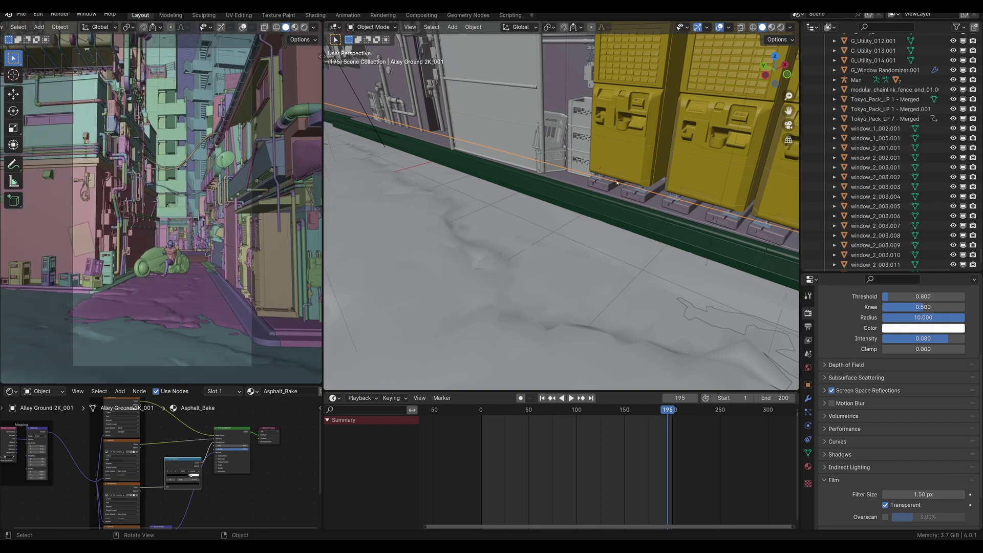
Step: Select the scene camera by its frame in the camera view
{"action": "scroll", "coordinate": [605, 180], "scroll_direction": "down", "scroll_amount": 8}
{"action": "middle_click_drag", "start_coordinate": [676, 229], "coordinate": [655, 256]}
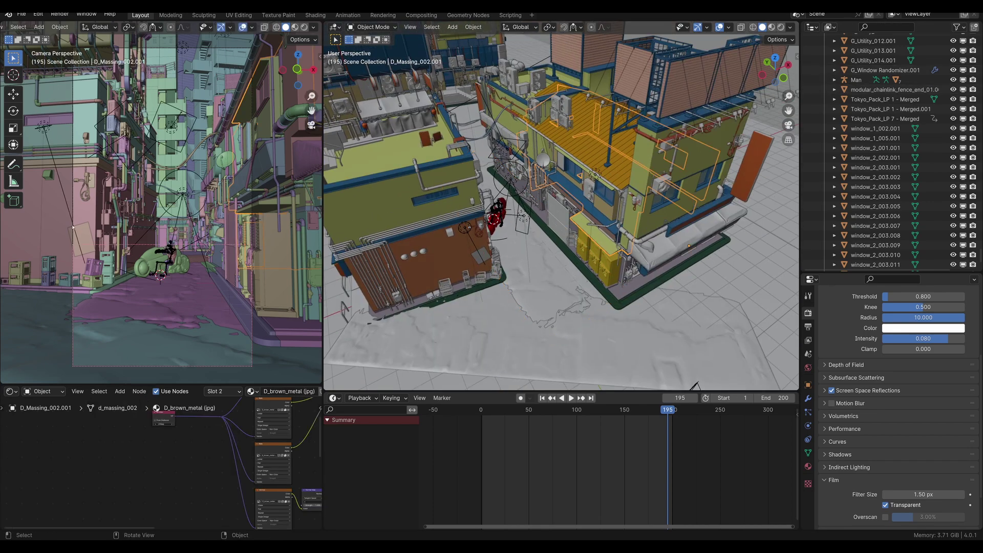
{"action": "left_click", "coordinate": [73, 227]}
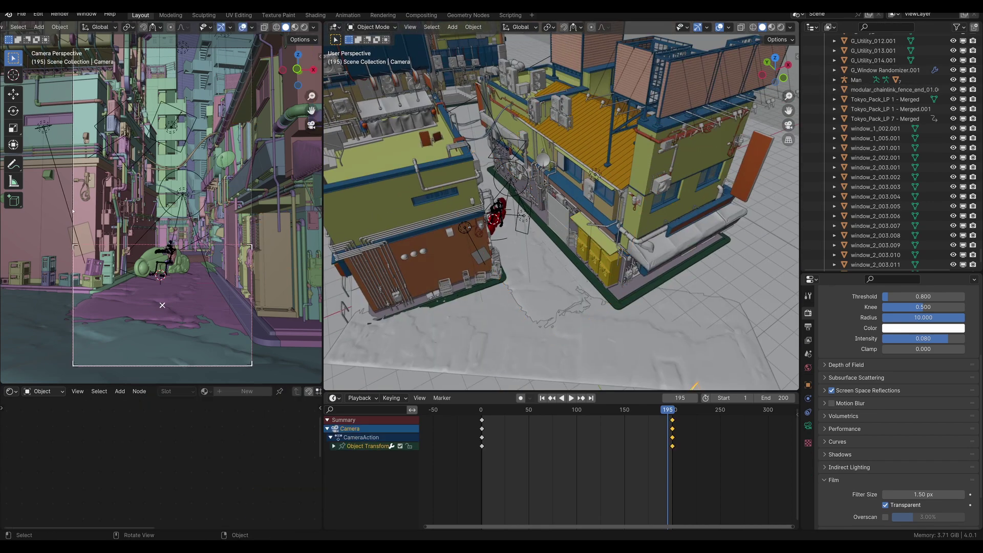
Step: Select the huge cube enclosing the scene and examine its Volume Scatter material nodes
{"action": "scroll", "coordinate": [716, 287], "scroll_direction": "down", "scroll_amount": 7}
{"action": "middle_click_drag", "start_coordinate": [716, 290], "coordinate": [661, 251]}
{"action": "scroll", "coordinate": [736, 291], "scroll_direction": "up", "scroll_amount": 2}
{"action": "left_click", "coordinate": [638, 235]}
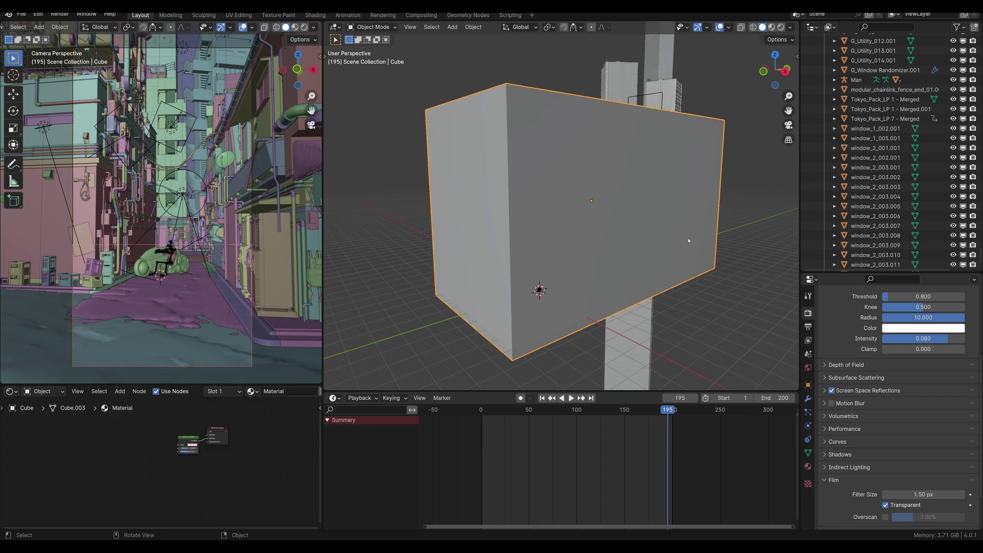
{"action": "scroll", "coordinate": [246, 459], "scroll_direction": "up", "scroll_amount": 5}
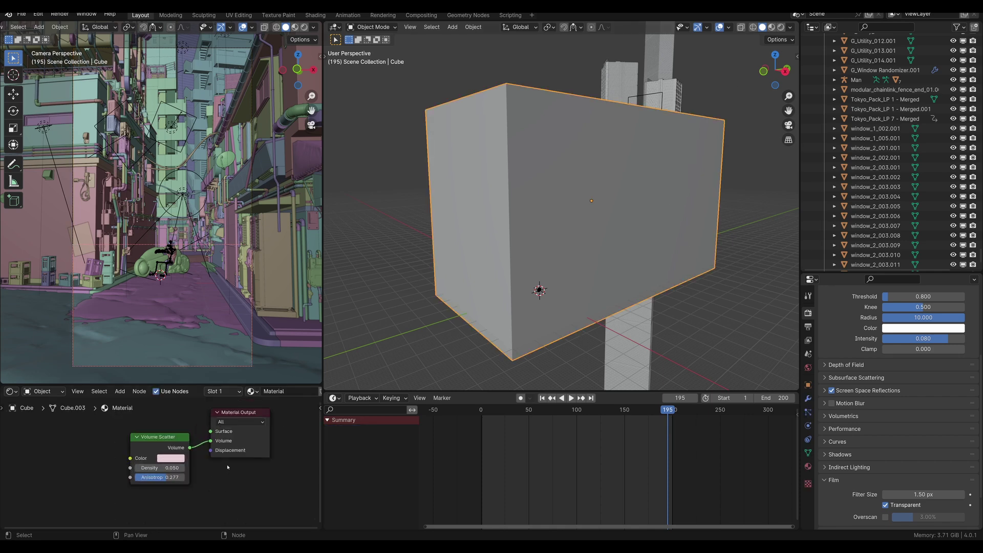
{"action": "middle_click_drag", "start_coordinate": [240, 457], "coordinate": [174, 478]}
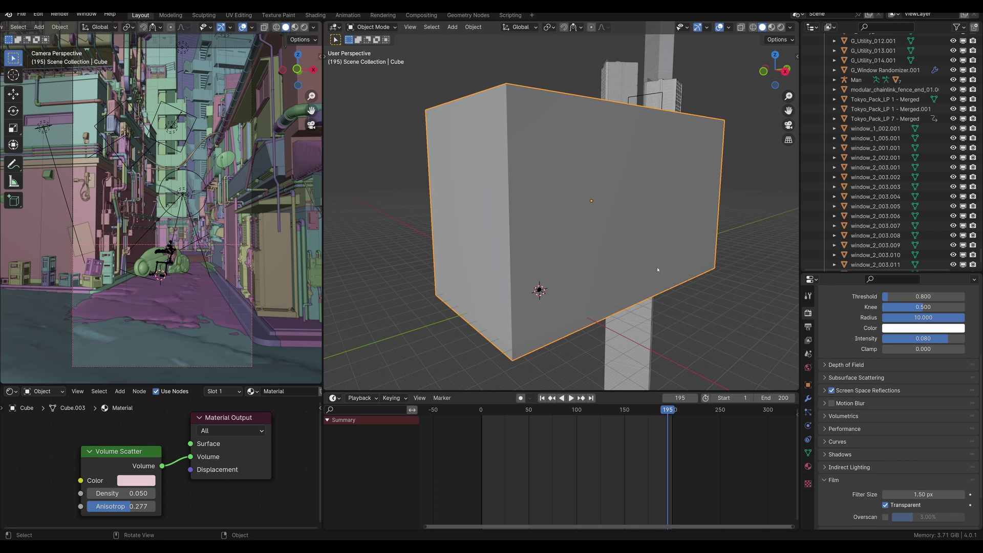
Step: Select the B_Akira Style background building among the towers behind the alley to inspect it
{"action": "scroll", "coordinate": [658, 269], "scroll_direction": "up", "scroll_amount": 5}
{"action": "mouse_move", "coordinate": [656, 275]}
{"action": "middle_mouse_down"}
{"action": "mouse_move", "coordinate": [680, 281]}
{"action": "mouse_move", "coordinate": [656, 266]}
{"action": "middle_mouse_up"}
{"action": "scroll", "coordinate": [676, 281], "scroll_direction": "up", "scroll_amount": 3}
{"action": "scroll", "coordinate": [654, 283], "scroll_direction": "down", "scroll_amount": 2}
{"action": "scroll", "coordinate": [656, 265], "scroll_direction": "down", "scroll_amount": 2}
{"action": "middle_click_drag", "start_coordinate": [672, 150], "coordinate": [646, 210], "text": "shift"}
{"action": "left_click", "coordinate": [667, 223]}
{"action": "middle_click_drag", "start_coordinate": [646, 209], "coordinate": [569, 188], "text": "shift"}
{"action": "left_click", "coordinate": [385, 226]}
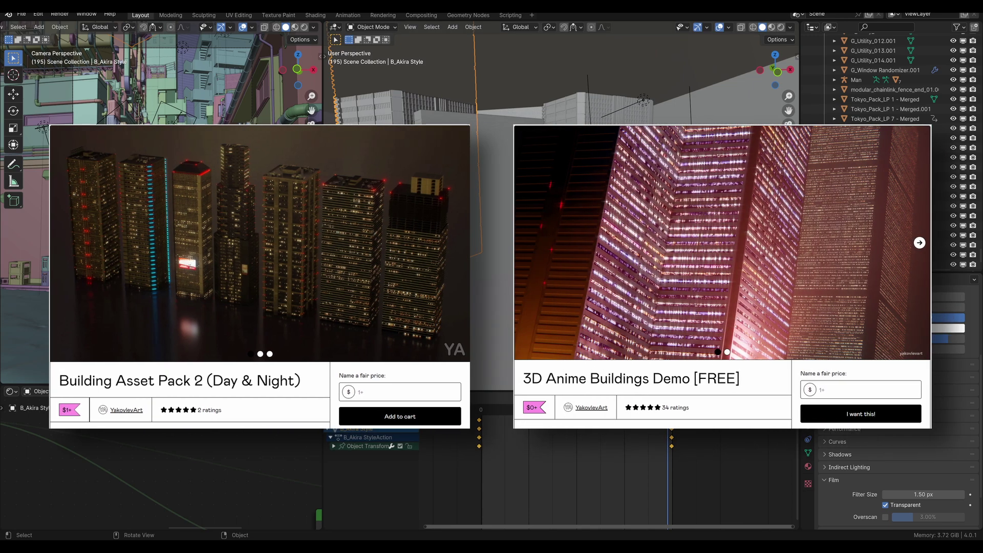
Step: Turn off the viewport and render visibility of B_Akira Style and restore it
{"action": "scroll", "coordinate": [561, 205], "scroll_direction": "down", "scroll_amount": 1}
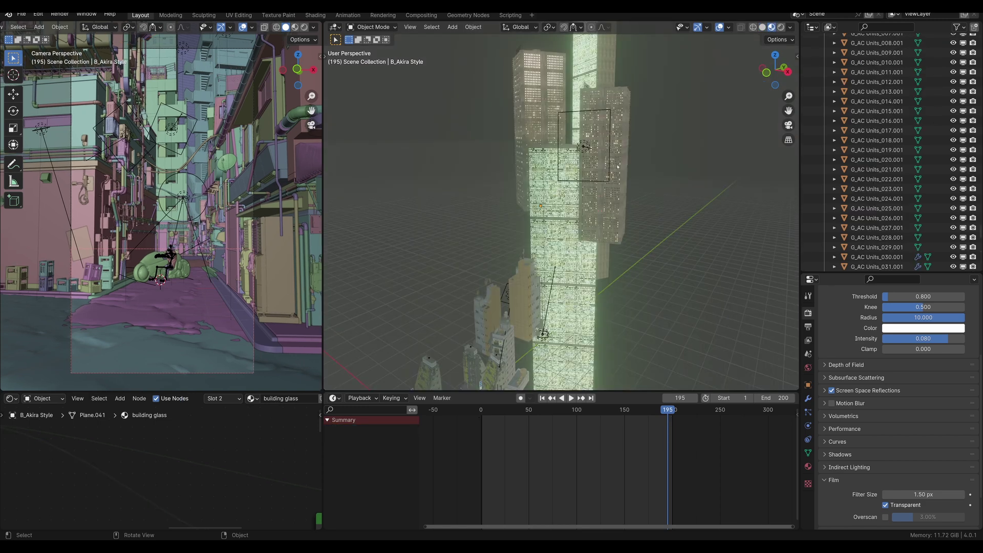
{"action": "middle_click_drag", "start_coordinate": [671, 153], "coordinate": [636, 176]}
{"action": "left_click_drag", "start_coordinate": [637, 166], "coordinate": [585, 244]}
{"action": "middle_click_drag", "start_coordinate": [635, 215], "coordinate": [660, 209]}
{"action": "scroll", "coordinate": [665, 208], "scroll_direction": "down", "scroll_amount": 3}
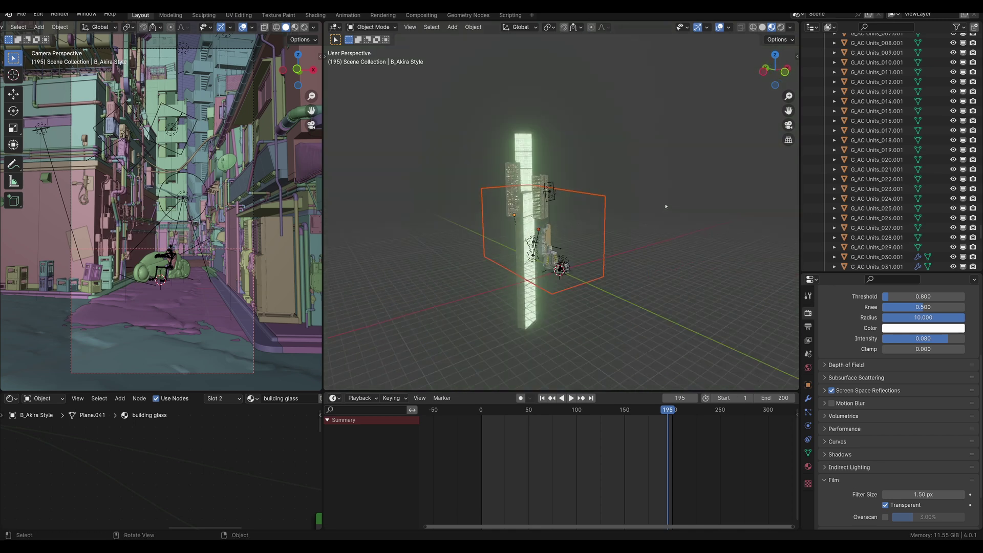
{"action": "scroll", "coordinate": [920, 179], "scroll_direction": "up", "scroll_amount": 10}
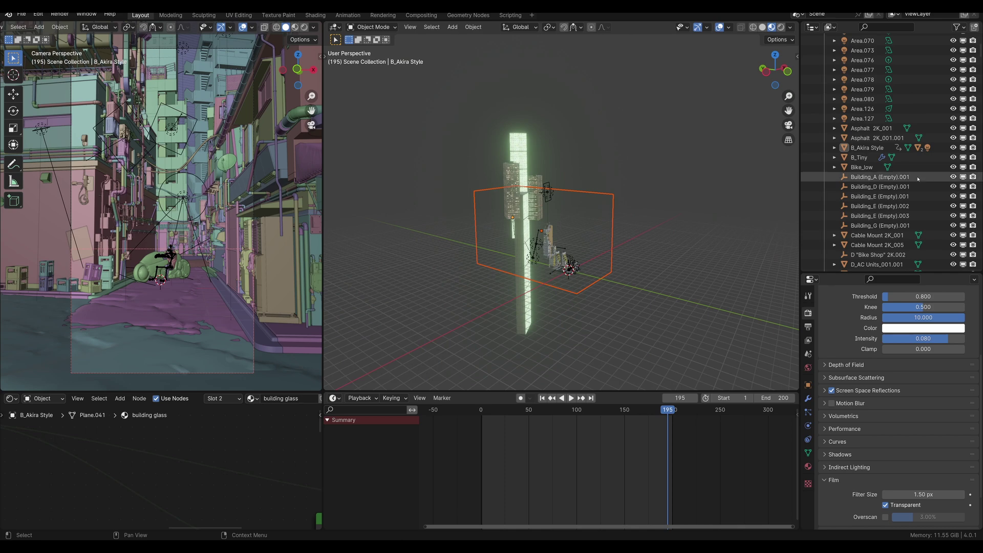
{"action": "left_click", "coordinate": [972, 148]}
{"action": "left_click", "coordinate": [953, 148]}
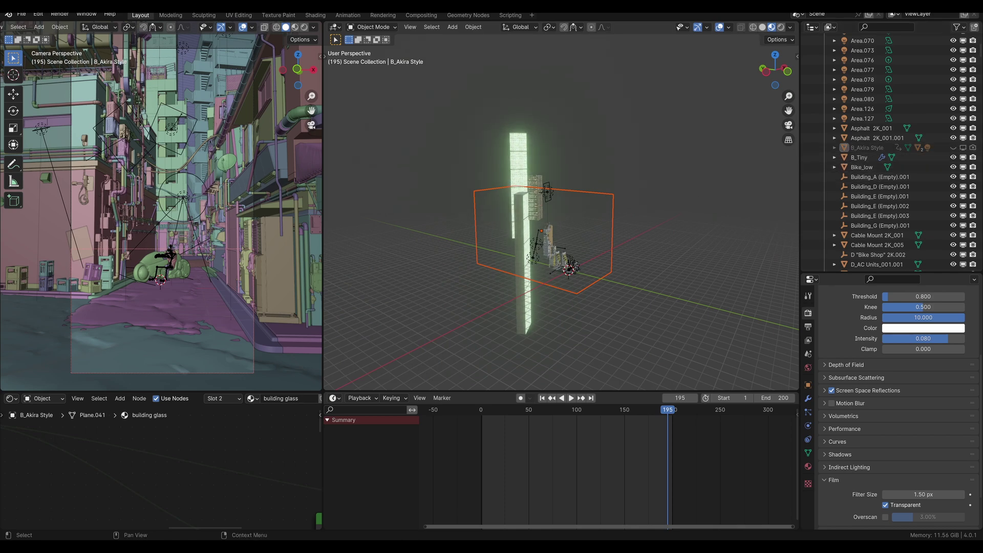
{"action": "left_click", "coordinate": [953, 148]}
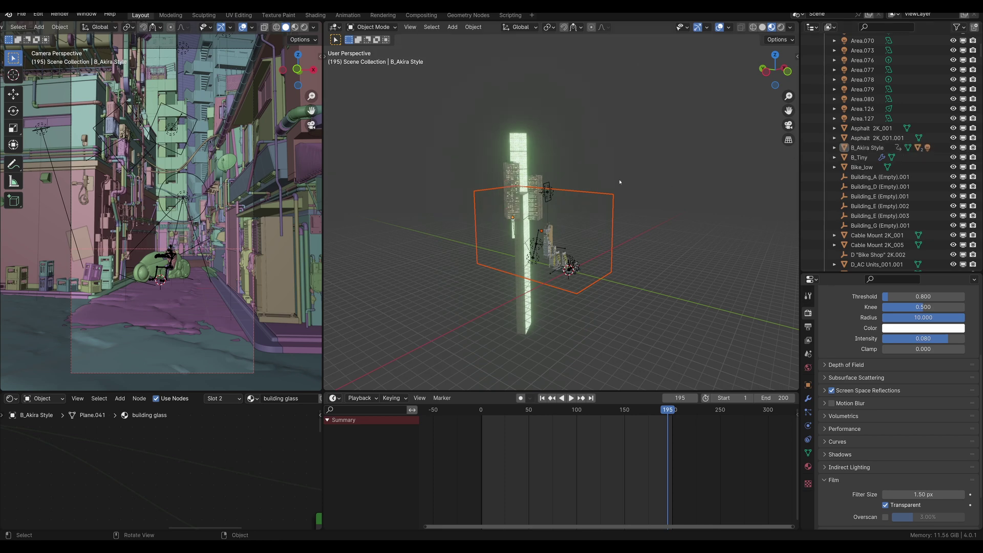
Step: Select the Volume Scatter cube and disable its visibility in the viewports and renders
{"action": "left_click", "coordinate": [617, 216]}
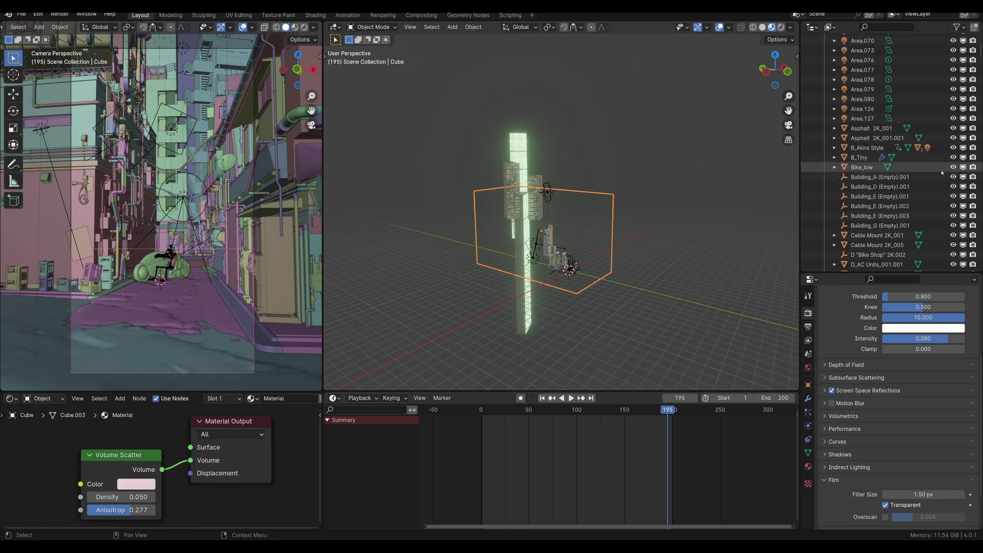
{"action": "key", "text": "KP_Decimal"}
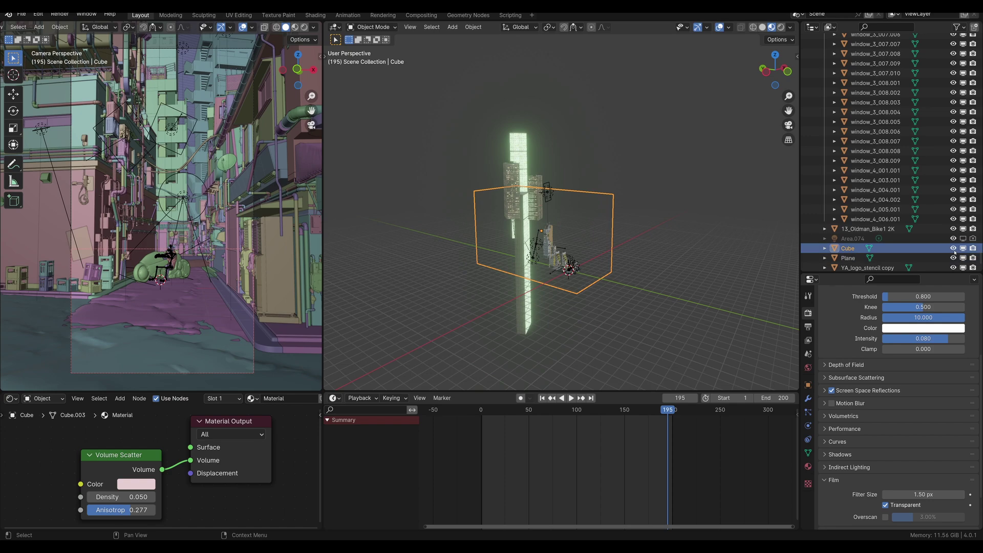
{"action": "left_click_drag", "start_coordinate": [954, 248], "coordinate": [972, 249]}
{"action": "scroll", "coordinate": [677, 228], "scroll_direction": "up", "scroll_amount": 7}
{"action": "middle_click_drag", "start_coordinate": [678, 232], "coordinate": [608, 235]}
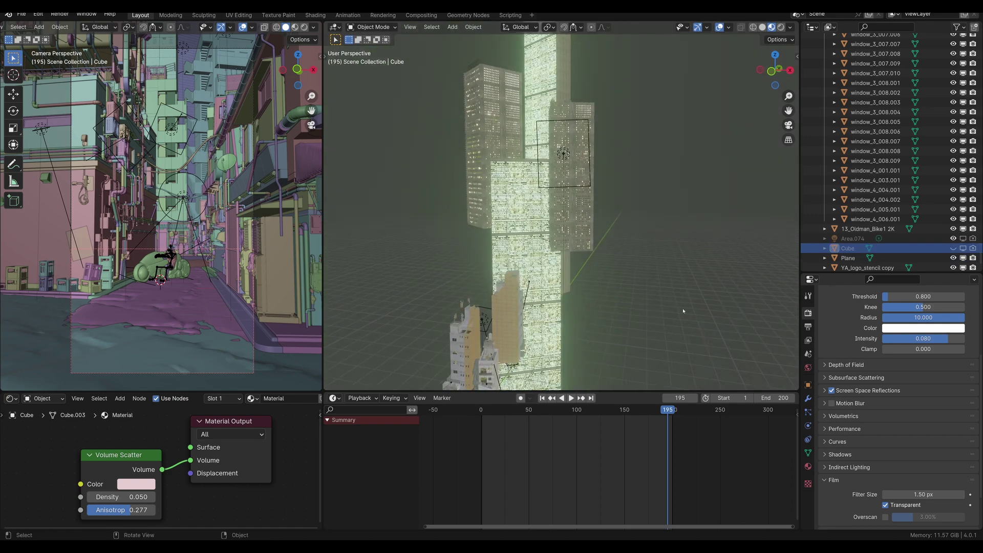
Step: Review the output format settings and the EEVEE sampling, Ambient Occlusion and Bloom settings
{"action": "left_click", "coordinate": [808, 328]}
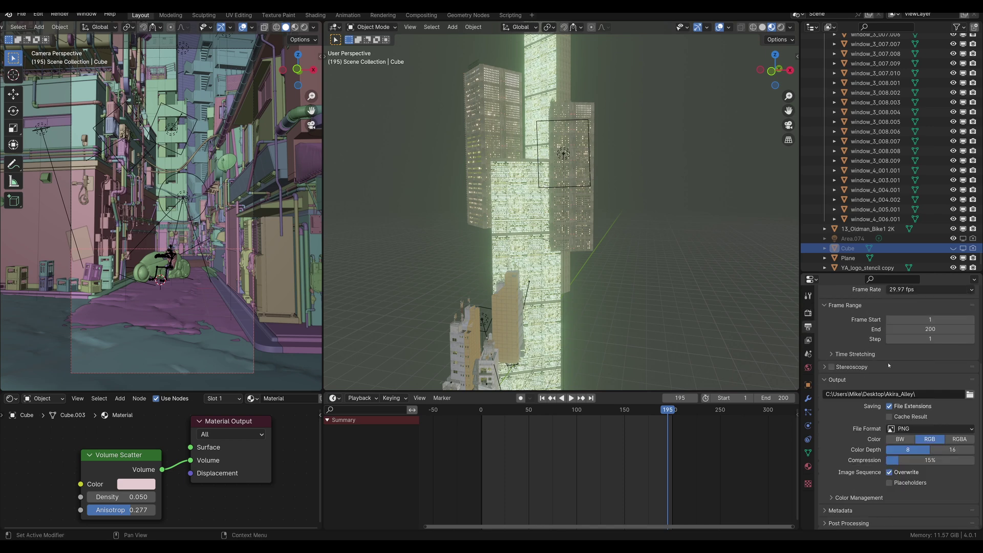
{"action": "scroll", "coordinate": [886, 366], "scroll_direction": "up", "scroll_amount": 5}
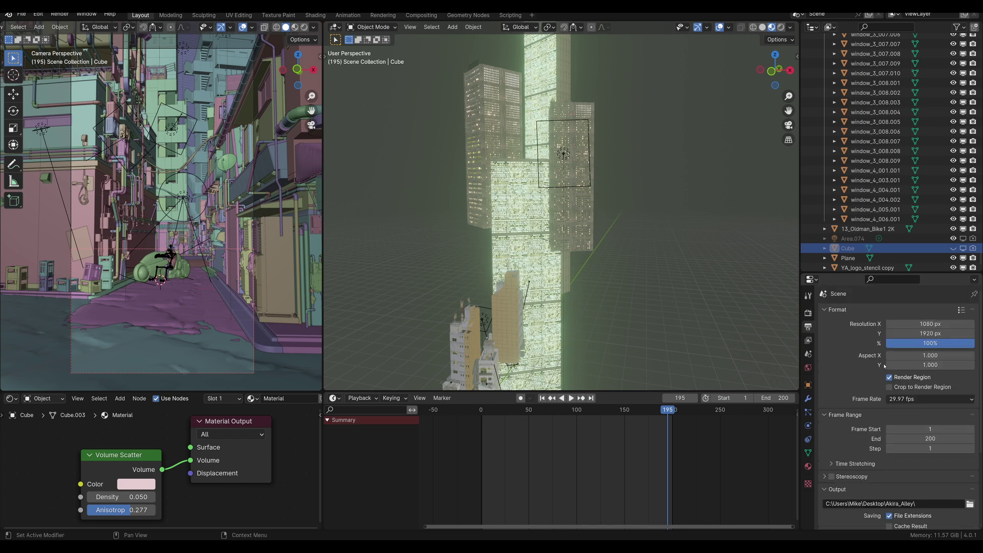
{"action": "left_click", "coordinate": [808, 313]}
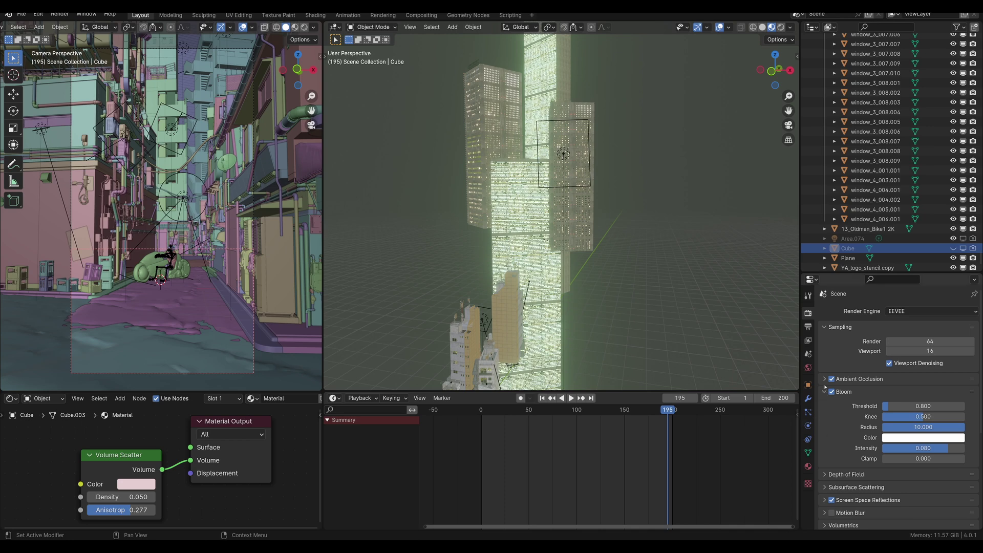
{"action": "left_click", "coordinate": [844, 378]}
{"action": "scroll", "coordinate": [847, 408], "scroll_direction": "down", "scroll_amount": 5}
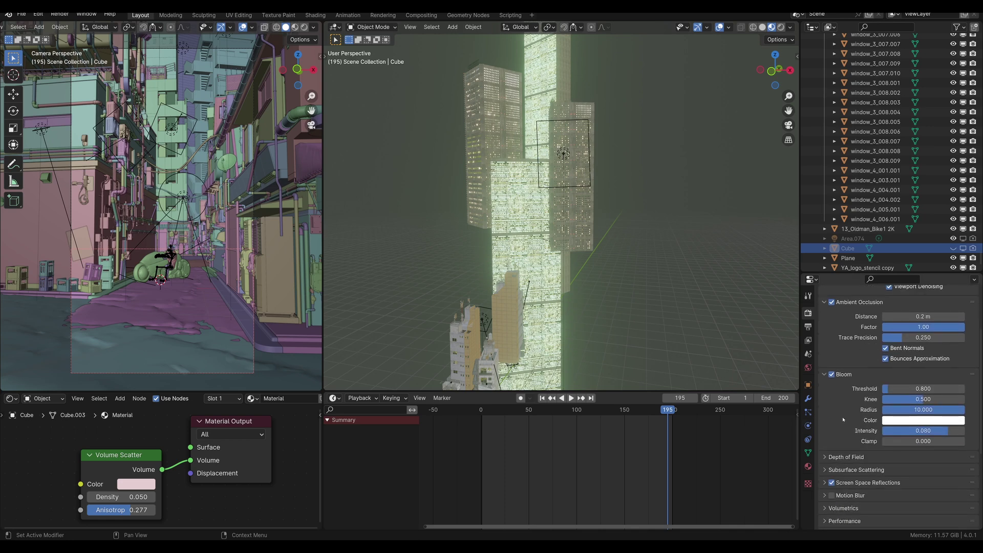
{"action": "scroll", "coordinate": [845, 450], "scroll_direction": "down", "scroll_amount": 3}
{"action": "scroll", "coordinate": [854, 449], "scroll_direction": "up", "scroll_amount": 4}
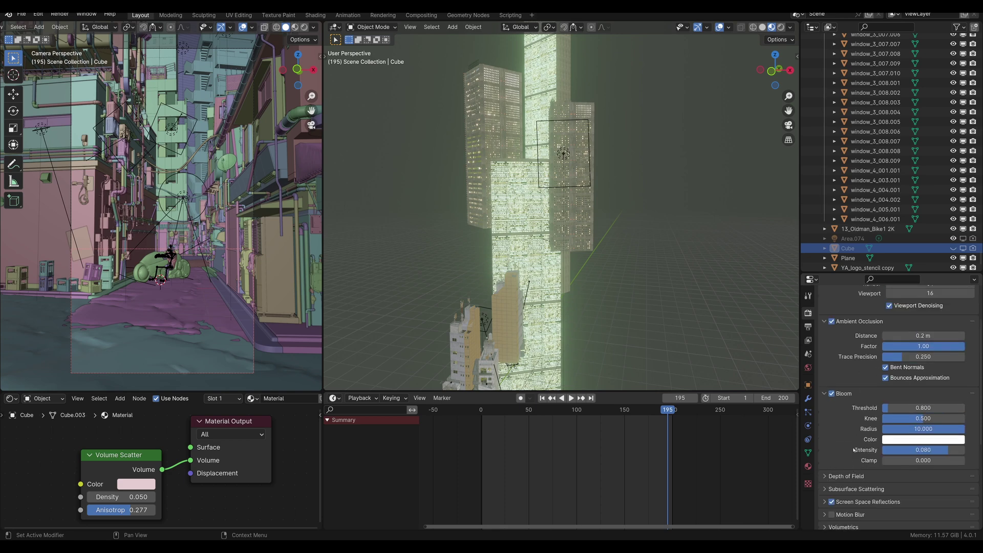
Step: Toggle Bloom off and back on to compare its effect on the lit towers
{"action": "left_click", "coordinate": [831, 393]}
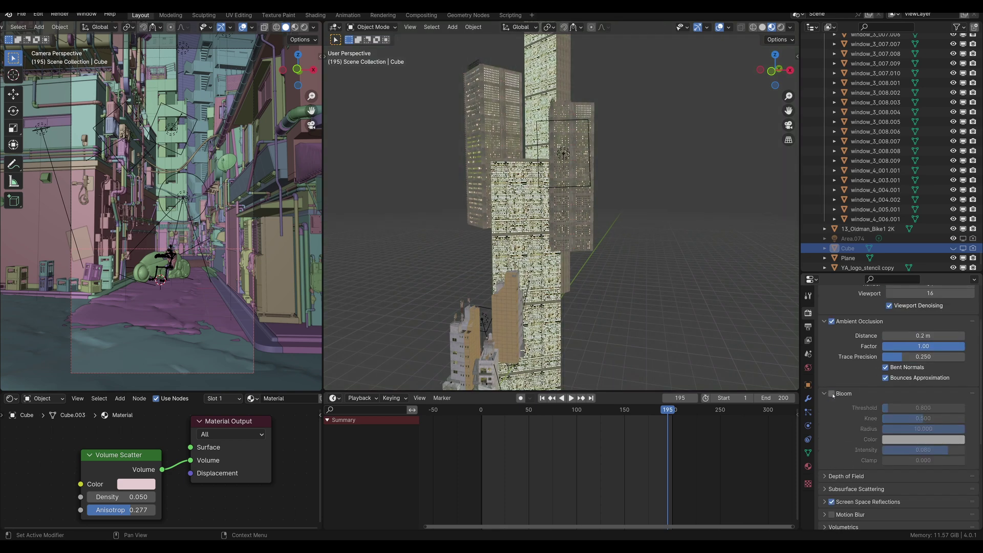
{"action": "left_click", "coordinate": [831, 393]}
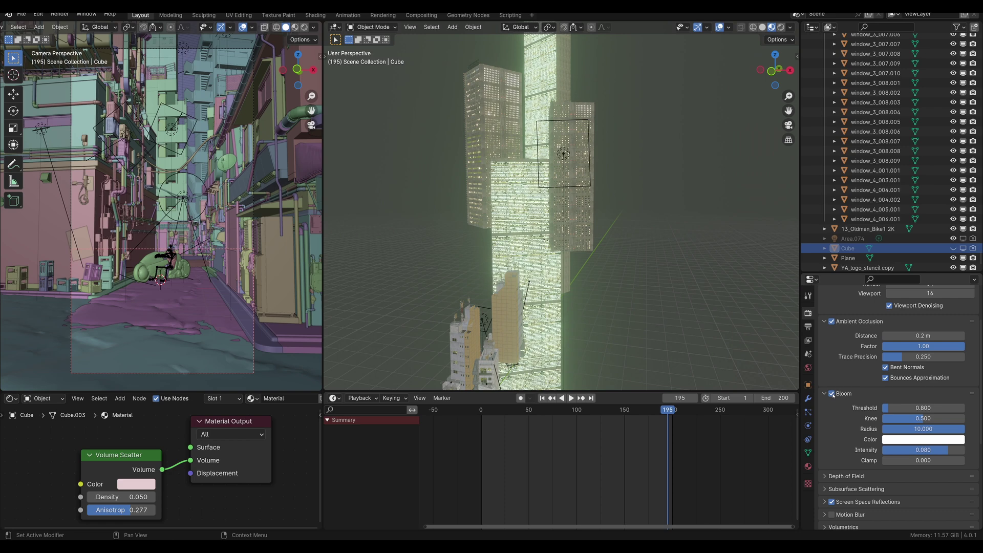
{"action": "left_click", "coordinate": [832, 394]}
{"action": "left_click", "coordinate": [833, 393]}
{"action": "scroll", "coordinate": [845, 331], "scroll_direction": "up", "scroll_amount": 3}
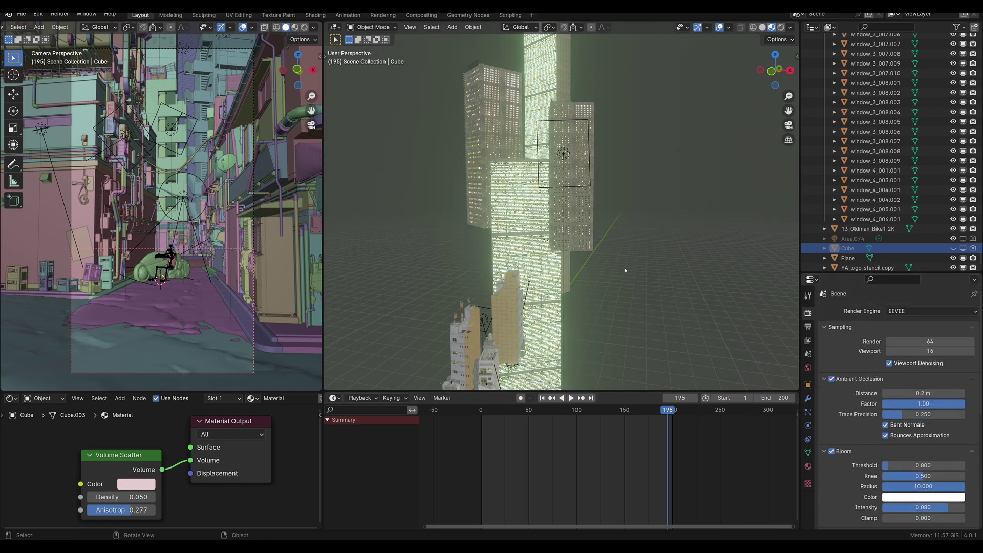
Step: Draw a render region around the whole camera frame in the camera view
{"action": "scroll", "coordinate": [575, 269], "scroll_direction": "up", "scroll_amount": 2}
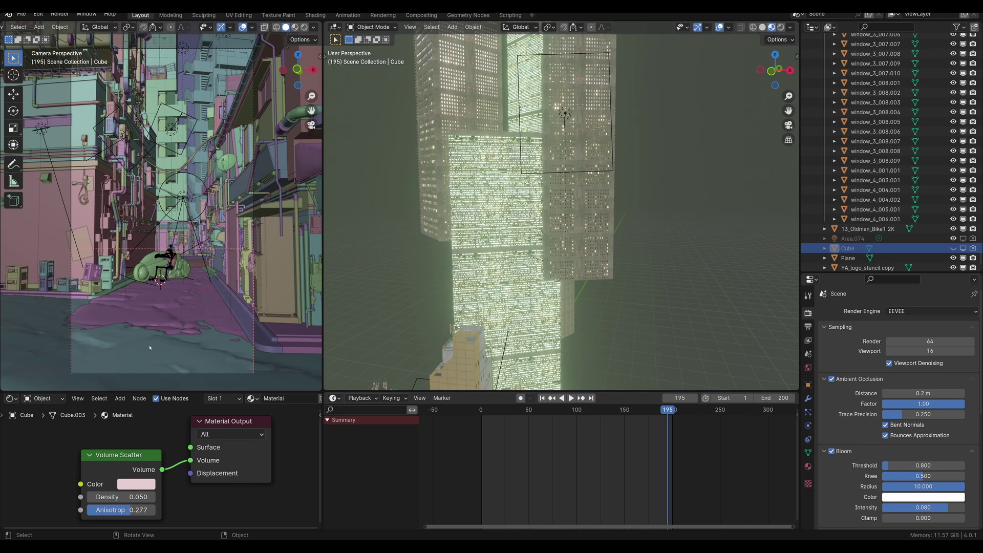
{"action": "key", "text": "ctrl+b"}
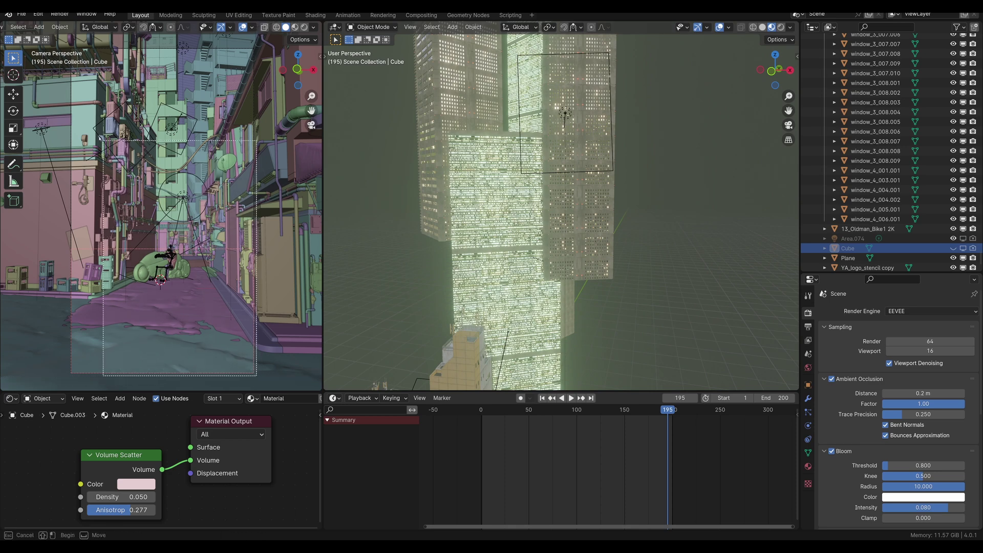
{"action": "left_click_drag", "start_coordinate": [62, 70], "coordinate": [256, 376]}
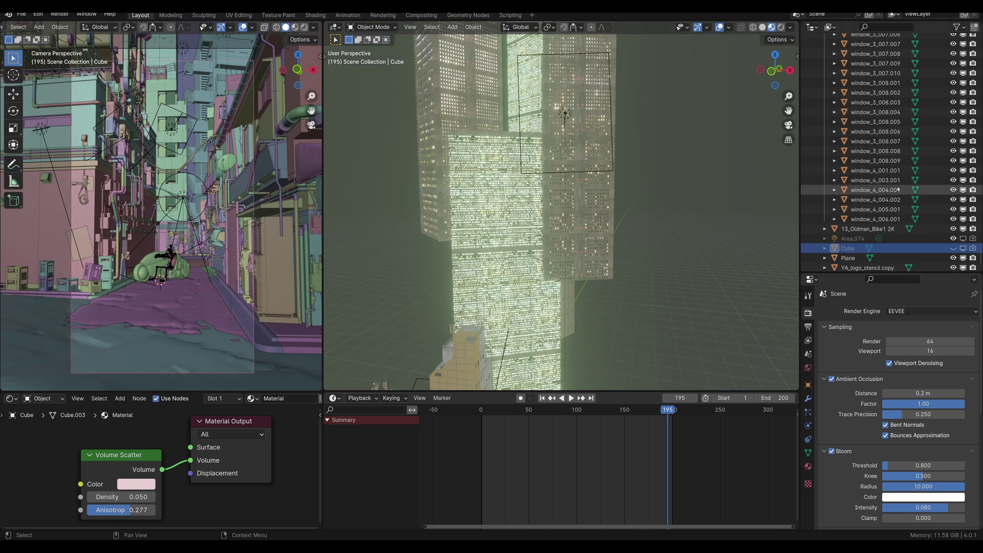
Step: Select the camera, reveal it in the object hierarchy, and collapse Collection 3
{"action": "left_click", "coordinate": [253, 255]}
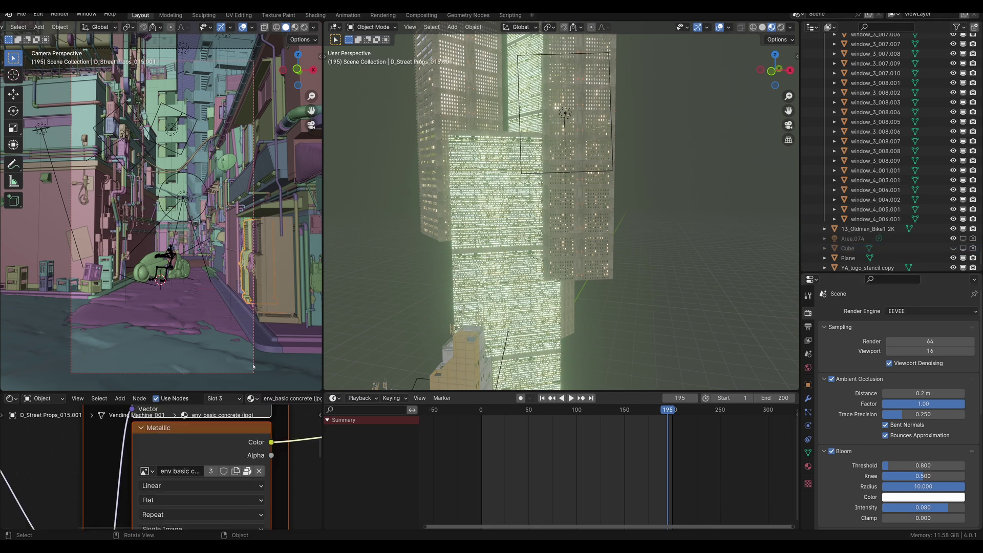
{"action": "left_click", "coordinate": [253, 255]}
{"action": "key", "text": "period"}
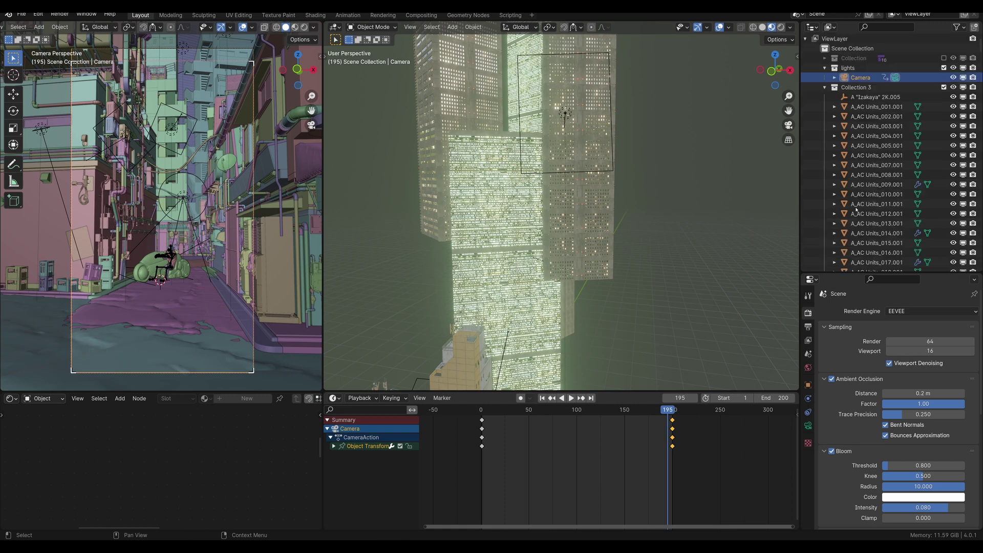
{"action": "left_click", "coordinate": [825, 88]}
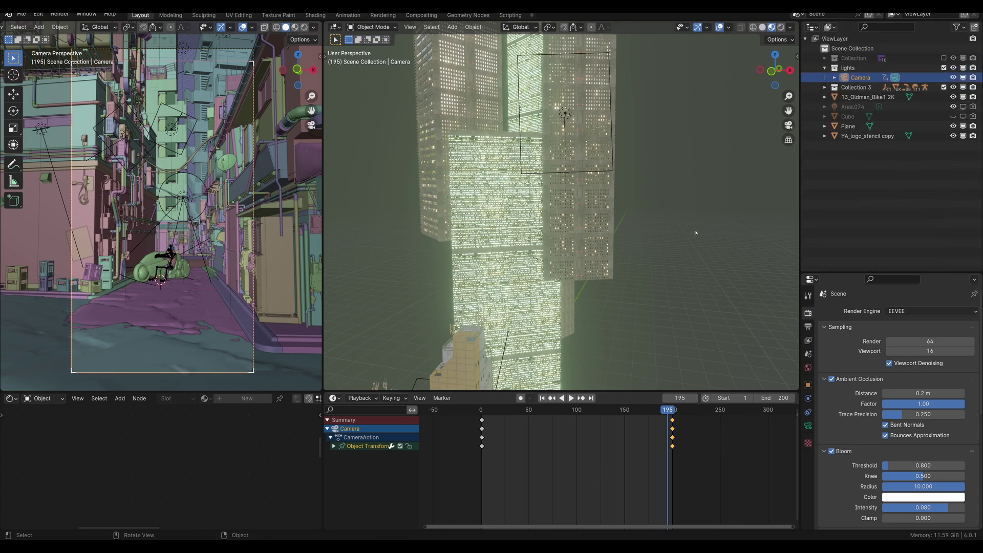
Step: Move the current frame to 0 and bring the alley buildings and camera into view
{"action": "middle_click_drag", "start_coordinate": [637, 306], "coordinate": [626, 205]}
{"action": "scroll", "coordinate": [615, 445], "scroll_direction": "down", "scroll_amount": 1}
{"action": "middle_click_drag", "start_coordinate": [521, 333], "coordinate": [581, 307]}
{"action": "scroll", "coordinate": [639, 318], "scroll_direction": "up", "scroll_amount": 4}
{"action": "middle_click_drag", "start_coordinate": [639, 317], "coordinate": [538, 387]}
{"action": "left_click_drag", "start_coordinate": [523, 410], "coordinate": [490, 410]}
{"action": "scroll", "coordinate": [539, 249], "scroll_direction": "down", "scroll_amount": 2}
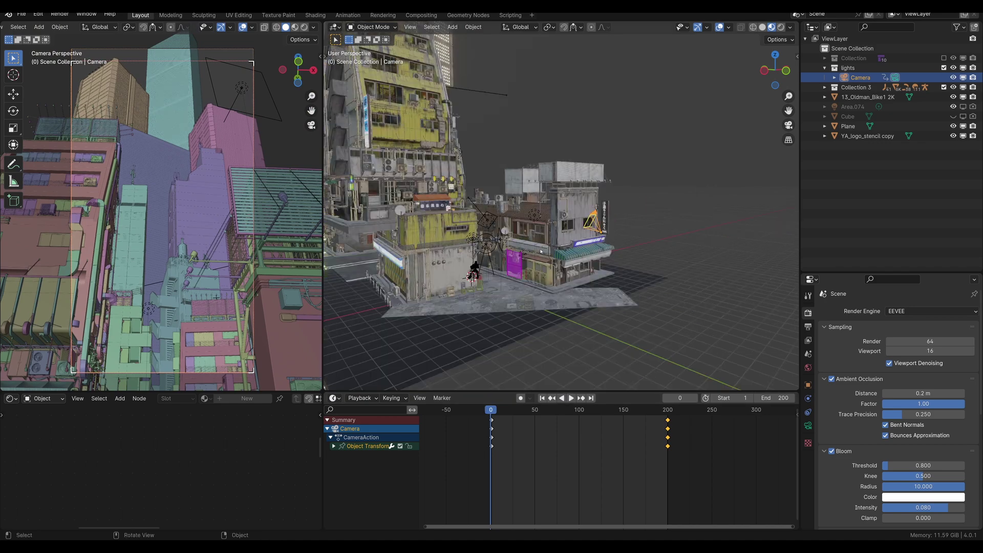
Step: Play the camera animation from frame 0 and stop it at frame 181
{"action": "scroll", "coordinate": [538, 250], "scroll_direction": "up", "scroll_amount": 2}
{"action": "key", "text": "space"}
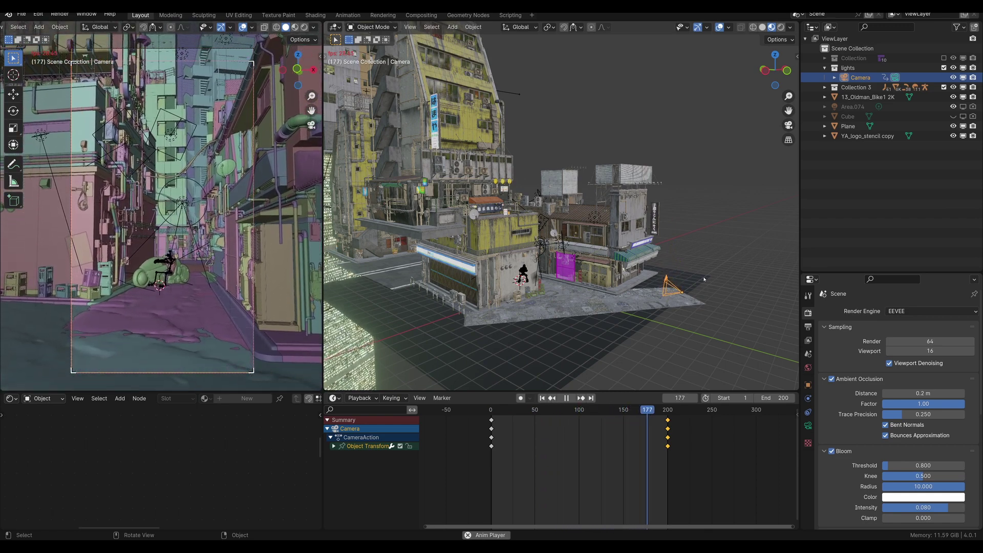
{"action": "key", "text": "space"}
Step: Select the brown metal roof of the alley shop and examine the surrounding rooftops and yellow building facade
{"action": "middle_click_drag", "start_coordinate": [497, 279], "coordinate": [645, 307]}
{"action": "scroll", "coordinate": [650, 307], "scroll_direction": "up", "scroll_amount": 3}
{"action": "left_click", "coordinate": [660, 311]}
{"action": "scroll", "coordinate": [659, 310], "scroll_direction": "down", "scroll_amount": 5}
{"action": "scroll", "coordinate": [635, 297], "scroll_direction": "up", "scroll_amount": 5}
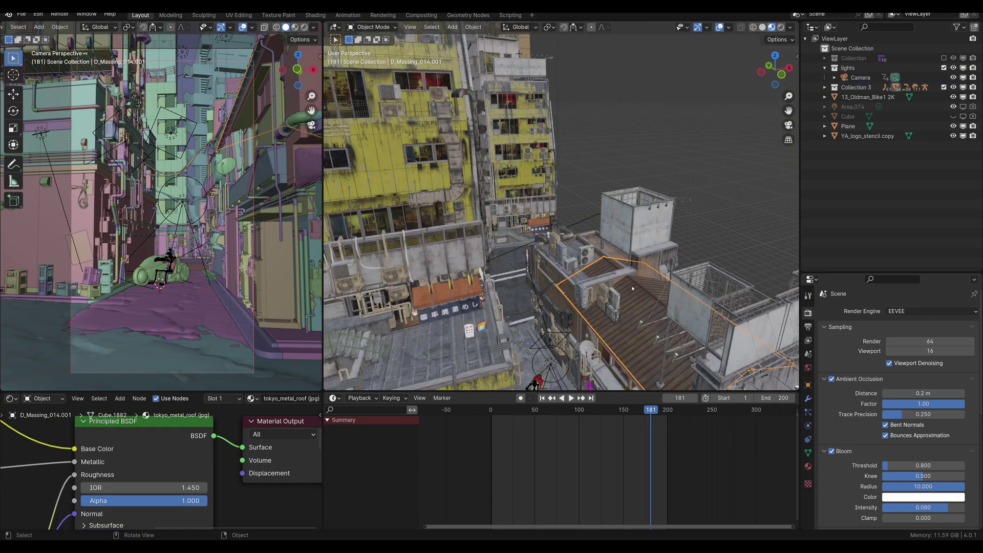
{"action": "middle_click_drag", "start_coordinate": [621, 276], "coordinate": [533, 280], "text": "shift"}
{"action": "middle_click_drag", "start_coordinate": [517, 227], "coordinate": [591, 279], "text": "shift"}
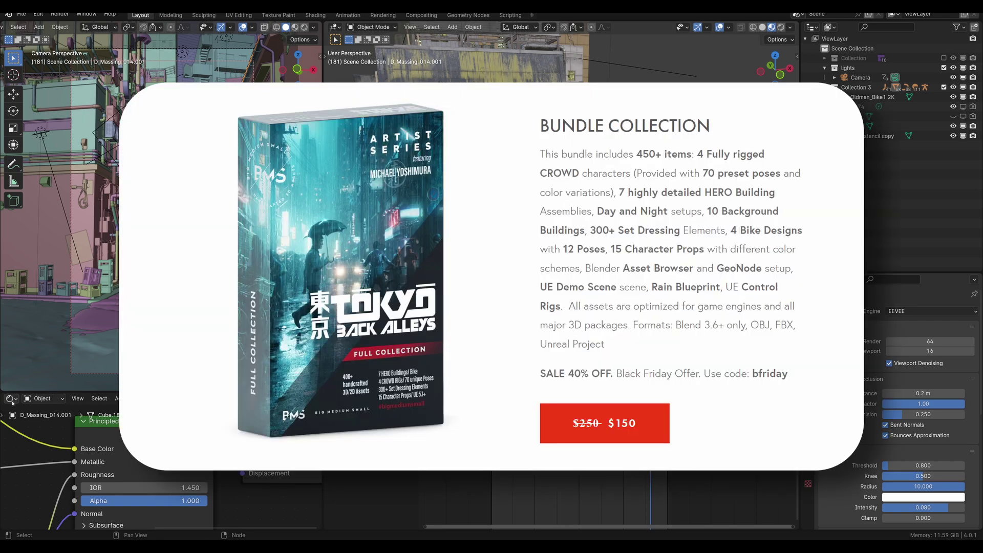
Step: Switch the Shader Editor area to the Asset Browser and view the People, Street Assets (2K) and Tokyo Buildings (2K) catalogs
{"action": "left_click", "coordinate": [12, 398]}
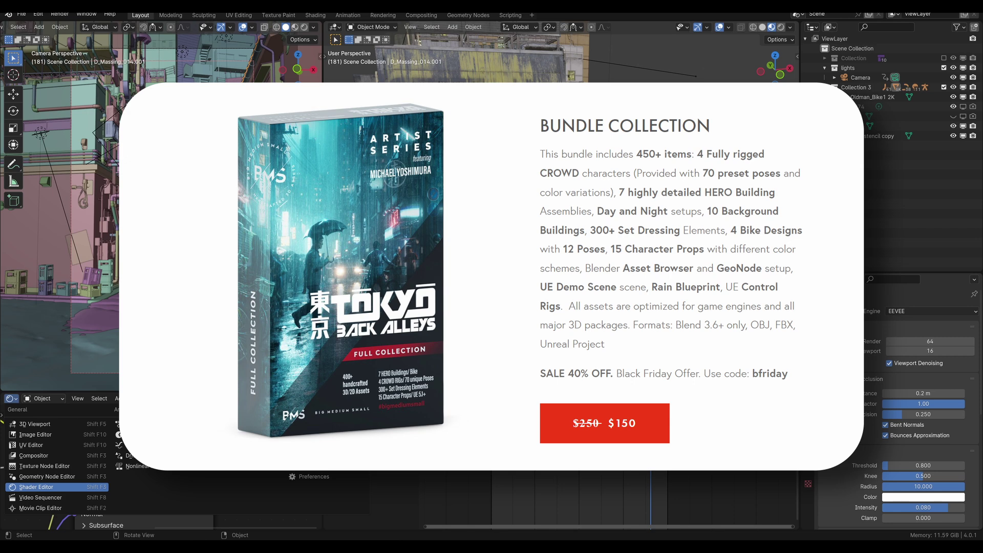
{"action": "left_click", "coordinate": [315, 455]}
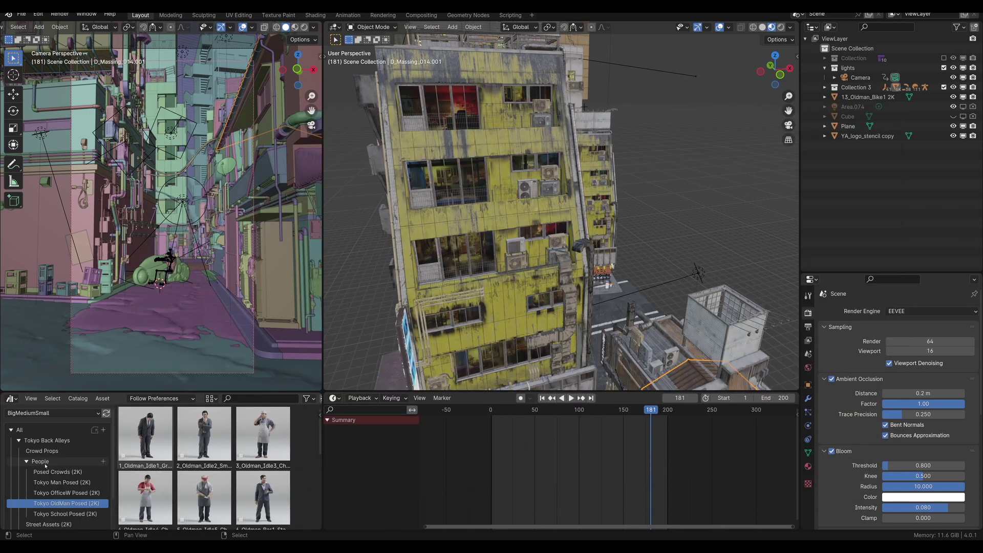
{"action": "left_click", "coordinate": [44, 464]}
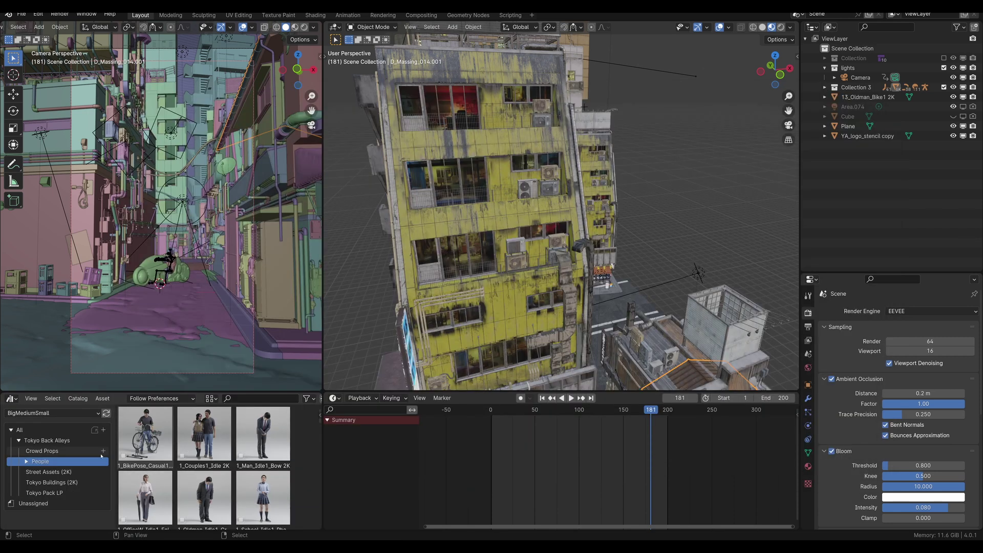
{"action": "left_click", "coordinate": [48, 472]}
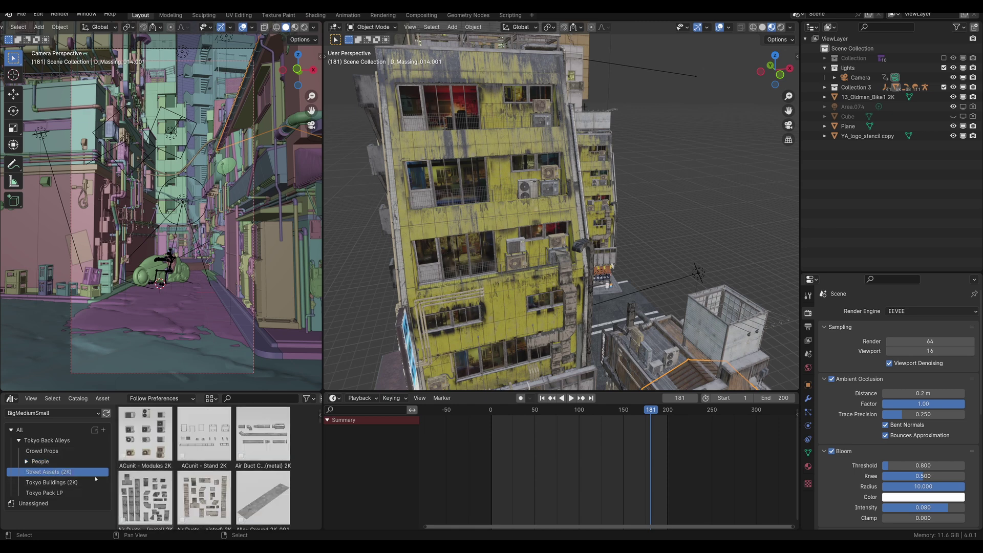
{"action": "scroll", "coordinate": [190, 440], "scroll_direction": "down", "scroll_amount": 2}
{"action": "left_click", "coordinate": [47, 482]}
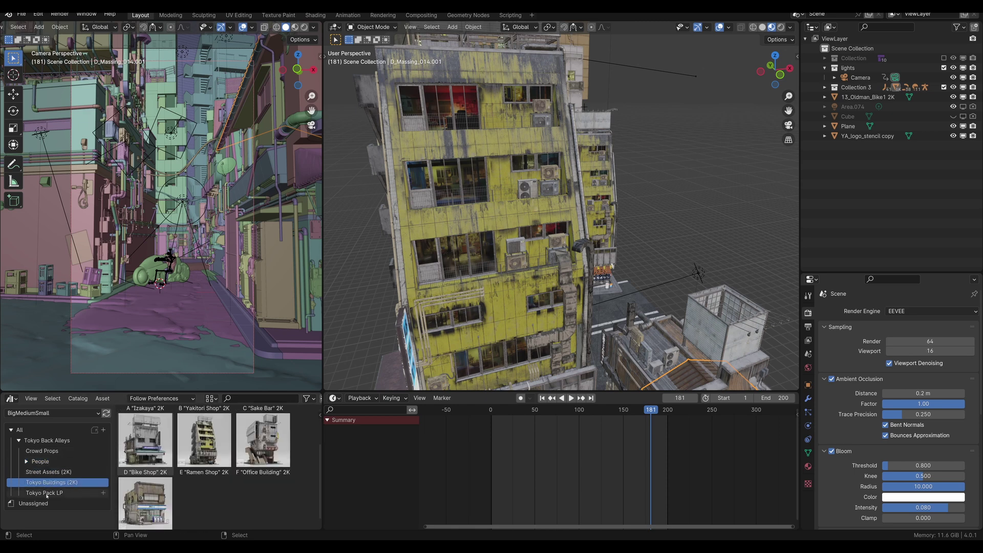
Step: Look through the Tokyo Pack LP, Street Assets, People and Crowd Props catalogs, then return to Tokyo Buildings (2K)
{"action": "left_click", "coordinate": [48, 493]}
{"action": "left_click", "coordinate": [47, 472]}
{"action": "left_click", "coordinate": [39, 461]}
{"action": "left_click", "coordinate": [39, 451]}
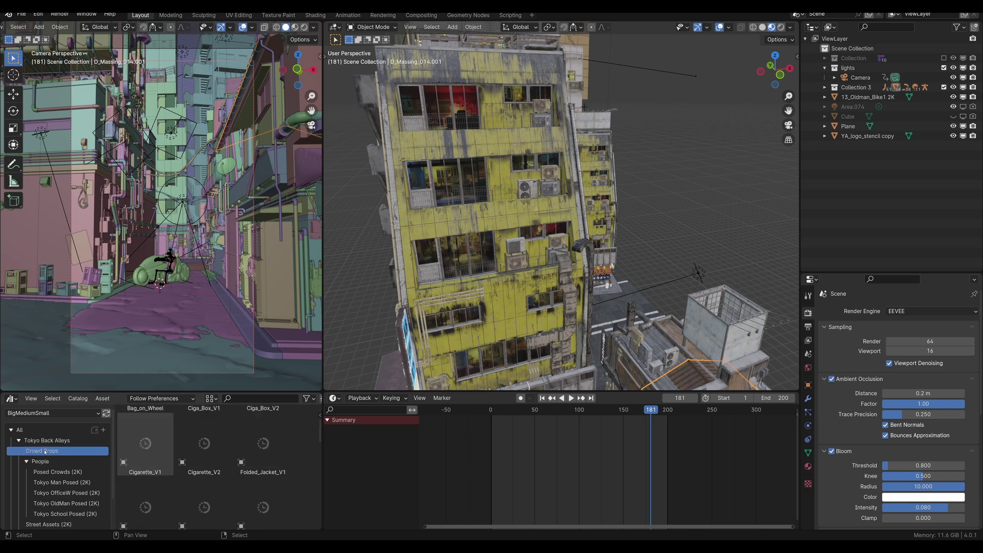
{"action": "left_click", "coordinate": [27, 461]}
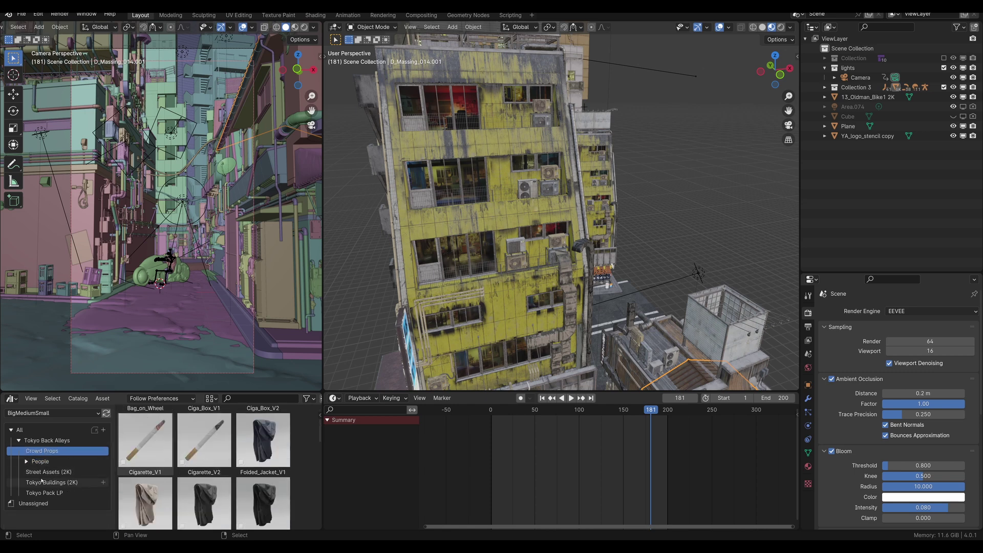
{"action": "left_click", "coordinate": [42, 482]}
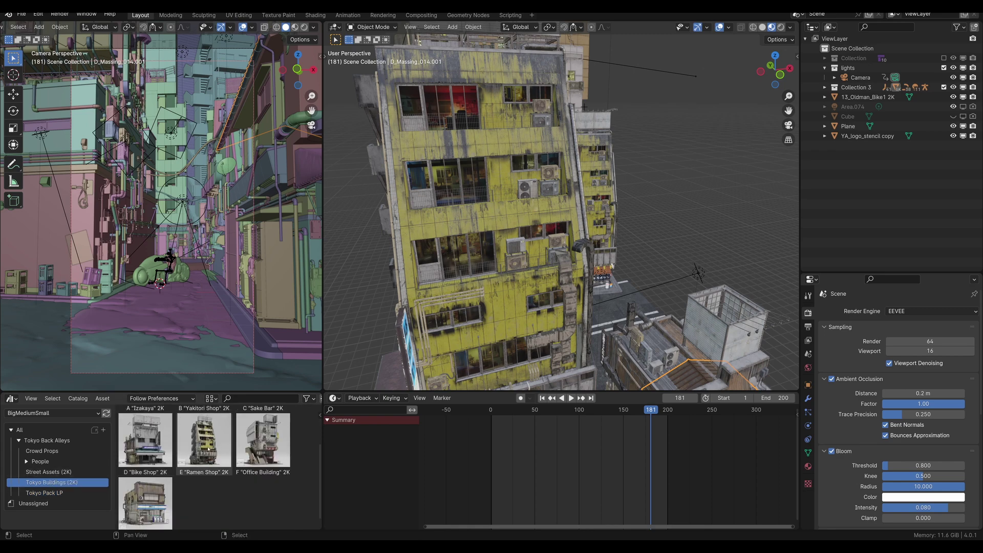
Step: Select the yellow ramen shop building beside the lit tower and examine the background buildings from several sides
{"action": "left_click_drag", "start_coordinate": [208, 449], "coordinate": [534, 242]}
{"action": "mouse_move", "coordinate": [534, 243]}
{"action": "middle_mouse_down"}
{"action": "mouse_move", "coordinate": [473, 260]}
{"action": "mouse_move", "coordinate": [542, 272]}
{"action": "mouse_move", "coordinate": [543, 233]}
{"action": "middle_mouse_up"}
{"action": "scroll", "coordinate": [491, 250], "scroll_direction": "up", "scroll_amount": 5}
{"action": "scroll", "coordinate": [543, 233], "scroll_direction": "up", "scroll_amount": 2}
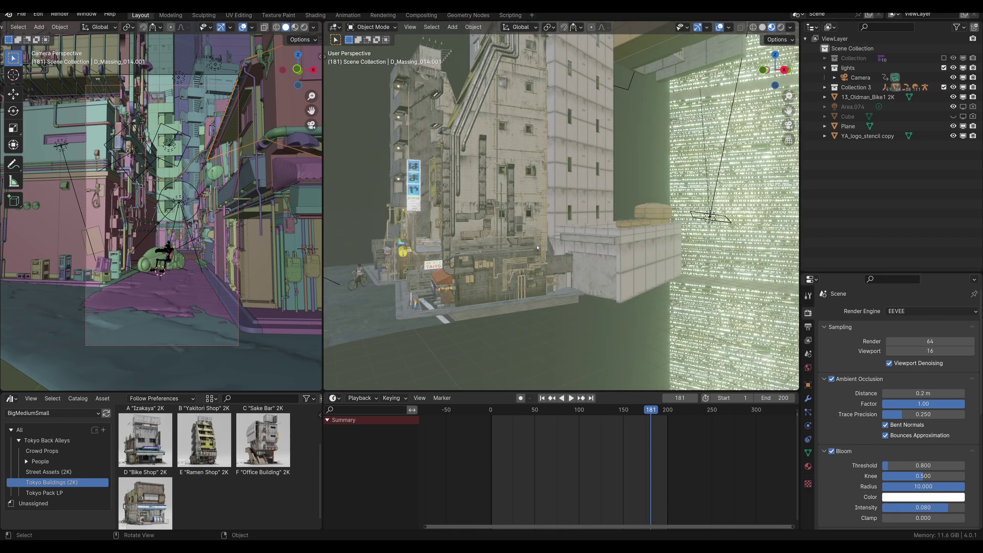
{"action": "middle_click_drag", "start_coordinate": [532, 240], "coordinate": [596, 244]}
{"action": "left_click", "coordinate": [689, 261]}
{"action": "mouse_move", "coordinate": [689, 261]}
{"action": "middle_mouse_down"}
{"action": "mouse_move", "coordinate": [614, 259]}
{"action": "mouse_move", "coordinate": [679, 258]}
{"action": "middle_mouse_up"}
{"action": "middle_click_drag", "start_coordinate": [538, 256], "coordinate": [471, 256]}
{"action": "mouse_move", "coordinate": [573, 253]}
{"action": "middle_mouse_down"}
{"action": "mouse_move", "coordinate": [516, 257]}
{"action": "mouse_move", "coordinate": [532, 246]}
{"action": "mouse_move", "coordinate": [613, 249]}
{"action": "mouse_move", "coordinate": [590, 251]}
{"action": "middle_mouse_up"}
{"action": "scroll", "coordinate": [516, 256], "scroll_direction": "down", "scroll_amount": 4}
{"action": "scroll", "coordinate": [625, 233], "scroll_direction": "down", "scroll_amount": 5}
{"action": "scroll", "coordinate": [532, 241], "scroll_direction": "up", "scroll_amount": 4}
Step: Scrub the timeline to frame 9, play the camera animation and stop it at frame 49
{"action": "left_click_drag", "start_coordinate": [646, 409], "coordinate": [499, 409]}
{"action": "middle_click_drag", "start_coordinate": [614, 260], "coordinate": [490, 262]}
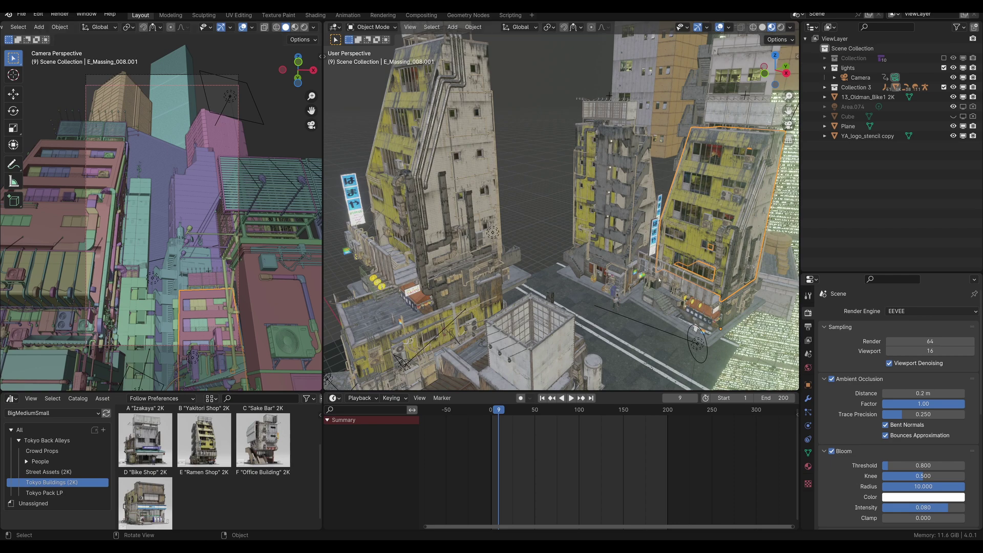
{"action": "key", "text": "space"}
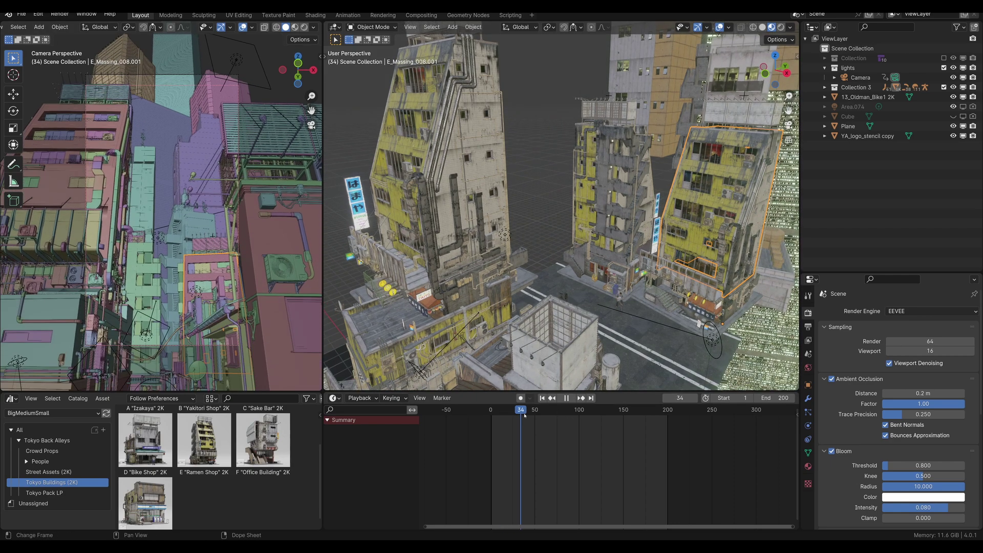
{"action": "key", "text": "space"}
Step: Examine the whole building set from above and the striped-awning shop front, moving the current frame to 52
{"action": "middle_click_drag", "start_coordinate": [578, 362], "coordinate": [540, 296], "text": "shift"}
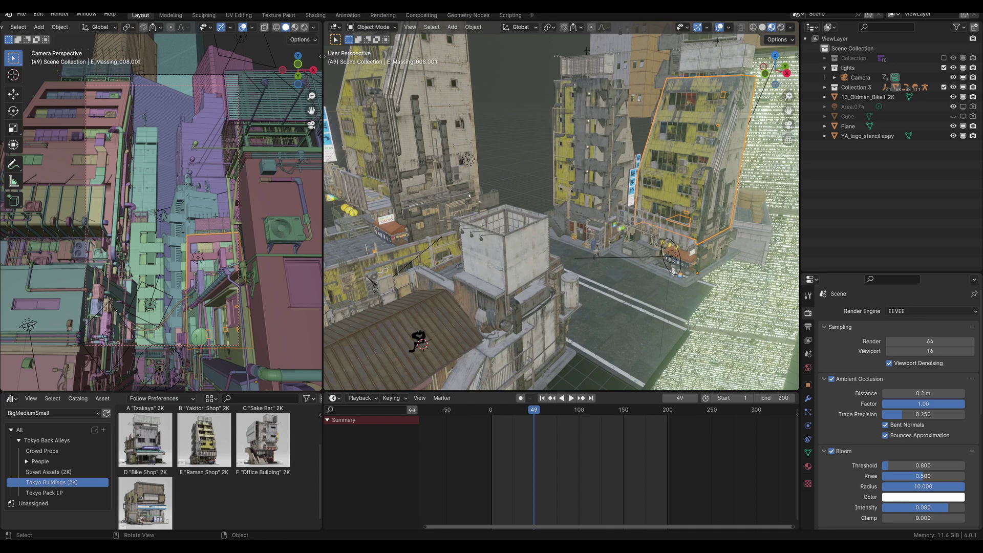
{"action": "middle_click_drag", "start_coordinate": [544, 251], "coordinate": [535, 351]}
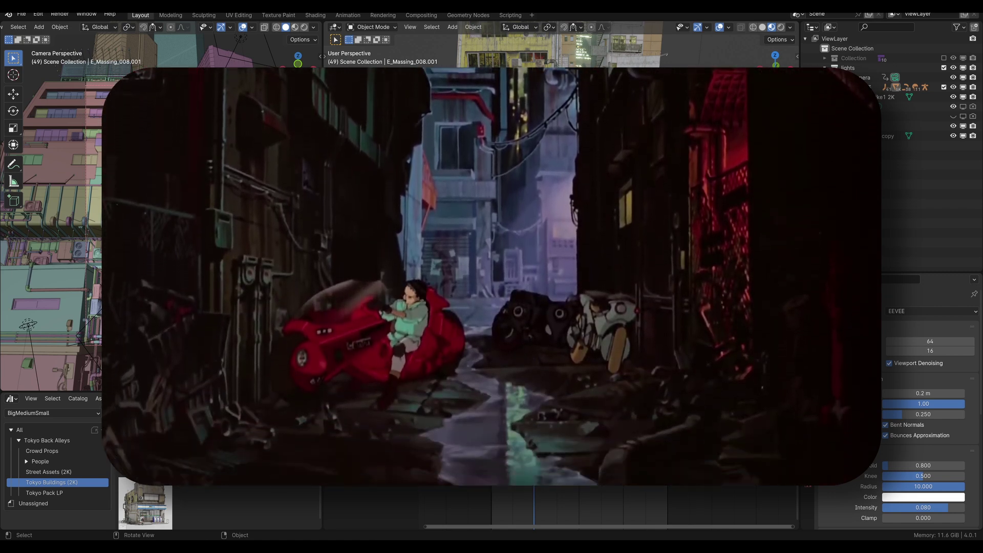
{"action": "middle_click_drag", "start_coordinate": [535, 351], "coordinate": [604, 118]}
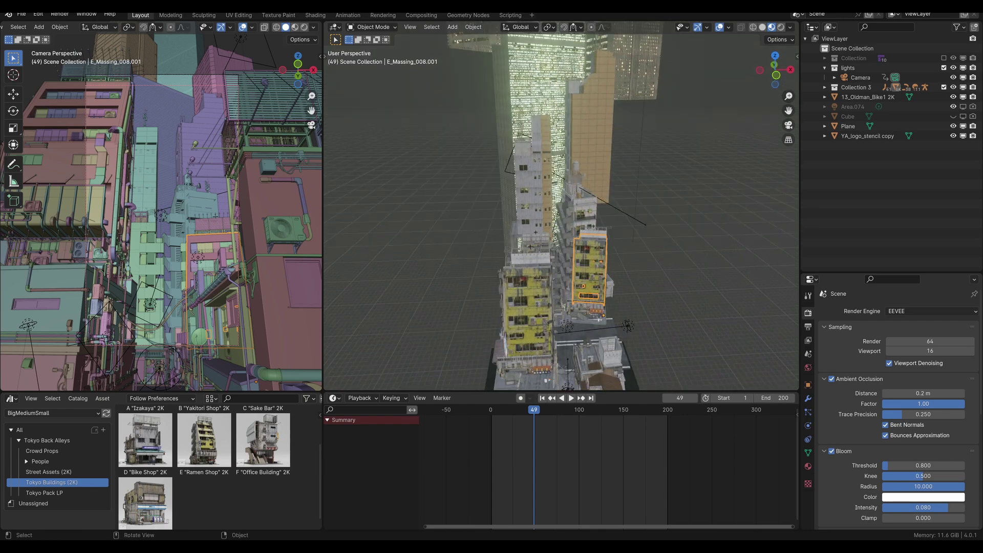
{"action": "middle_click_drag", "start_coordinate": [577, 243], "coordinate": [533, 228]}
{"action": "scroll", "coordinate": [532, 227], "scroll_direction": "up", "scroll_amount": 4}
{"action": "middle_click_drag", "start_coordinate": [514, 333], "coordinate": [552, 226], "text": "shift"}
{"action": "left_click", "coordinate": [537, 409]}
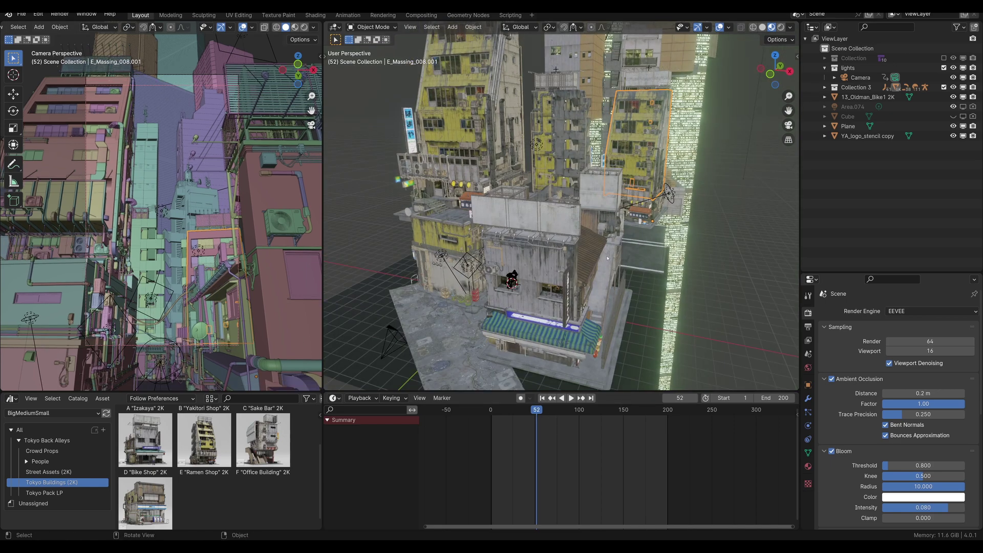
{"action": "middle_click_drag", "start_coordinate": [551, 309], "coordinate": [613, 274]}
{"action": "scroll", "coordinate": [610, 230], "scroll_direction": "up", "scroll_amount": 3}
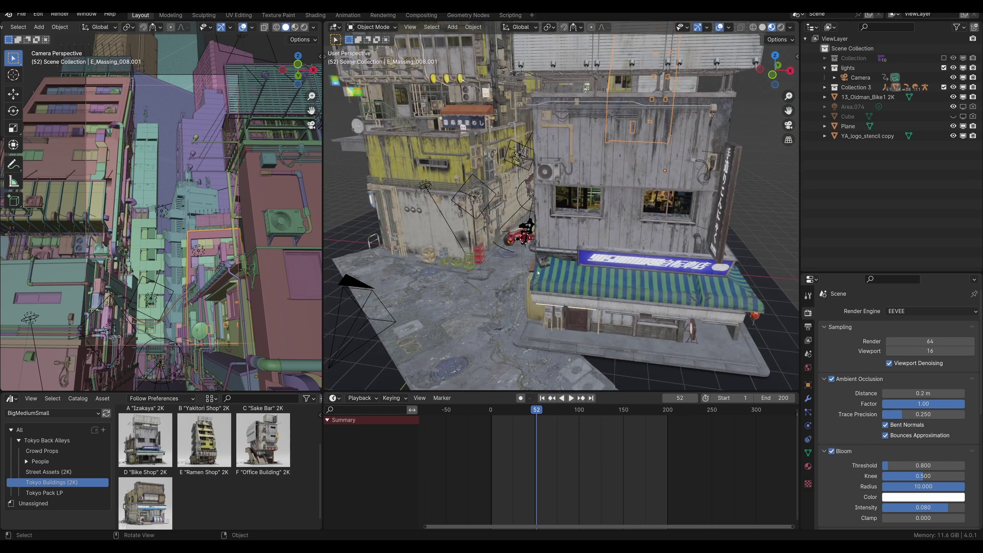
Step: Select the alley ground and inspect the pavement and props leading to the red motorcycle
{"action": "scroll", "coordinate": [566, 266], "scroll_direction": "up", "scroll_amount": 8}
{"action": "scroll", "coordinate": [566, 266], "scroll_direction": "down", "scroll_amount": 8}
{"action": "left_click", "coordinate": [576, 307]}
{"action": "middle_click_drag", "start_coordinate": [576, 308], "coordinate": [600, 306], "text": "shift"}
{"action": "scroll", "coordinate": [591, 298], "scroll_direction": "up", "scroll_amount": 5}
{"action": "scroll", "coordinate": [600, 307], "scroll_direction": "down", "scroll_amount": 4}
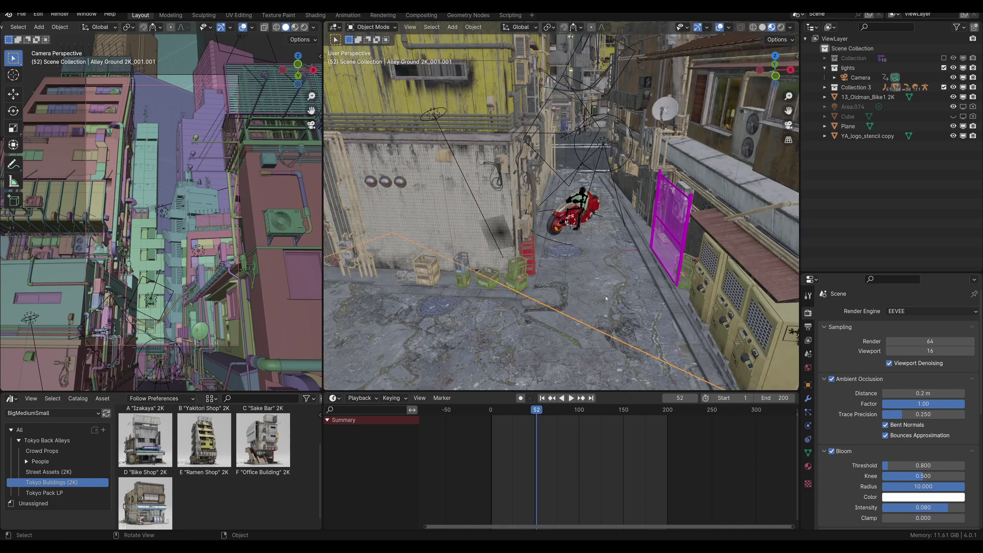
{"action": "left_click", "coordinate": [614, 259]}
{"action": "scroll", "coordinate": [615, 258], "scroll_direction": "up", "scroll_amount": 4}
{"action": "scroll", "coordinate": [579, 262], "scroll_direction": "down", "scroll_amount": 3}
{"action": "middle_click_drag", "start_coordinate": [640, 246], "coordinate": [685, 257], "text": "shift"}
Step: Move the magenta chain-link fence panel up about 0.1 m along Z and about 0.55 m along Y
{"action": "left_click", "coordinate": [590, 260]}
{"action": "left_click", "coordinate": [590, 261]}
{"action": "key", "text": "KP_Decimal"}
{"action": "key", "text": "g"}
{"action": "key", "text": "z"}
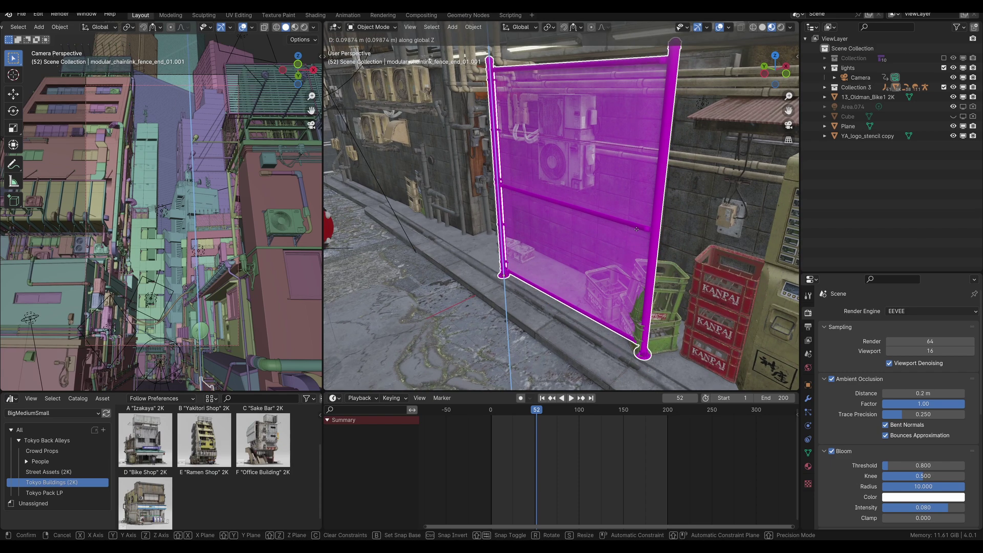
{"action": "left_click", "coordinate": [637, 232]}
{"action": "key", "text": "g"}
{"action": "key", "text": "x"}
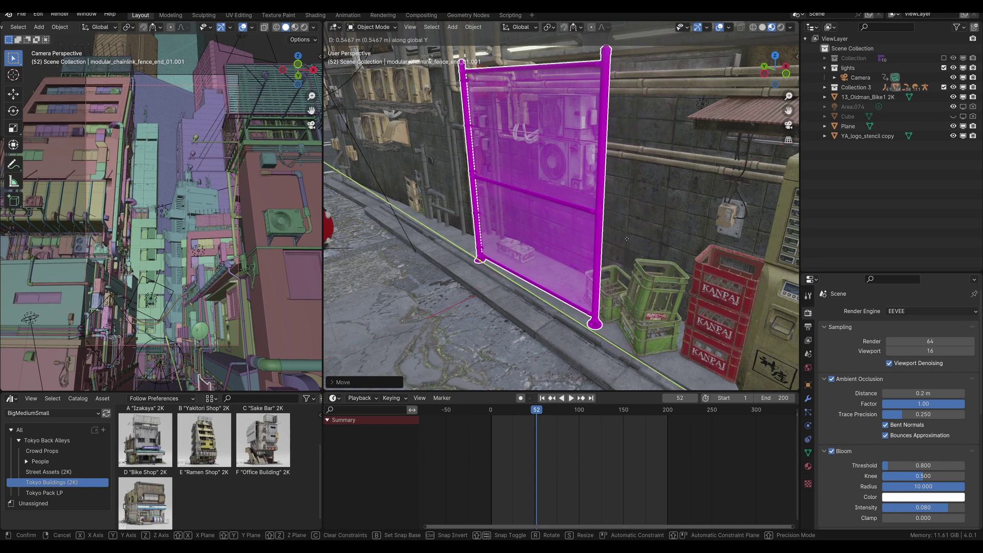
{"action": "left_click", "coordinate": [638, 252]}
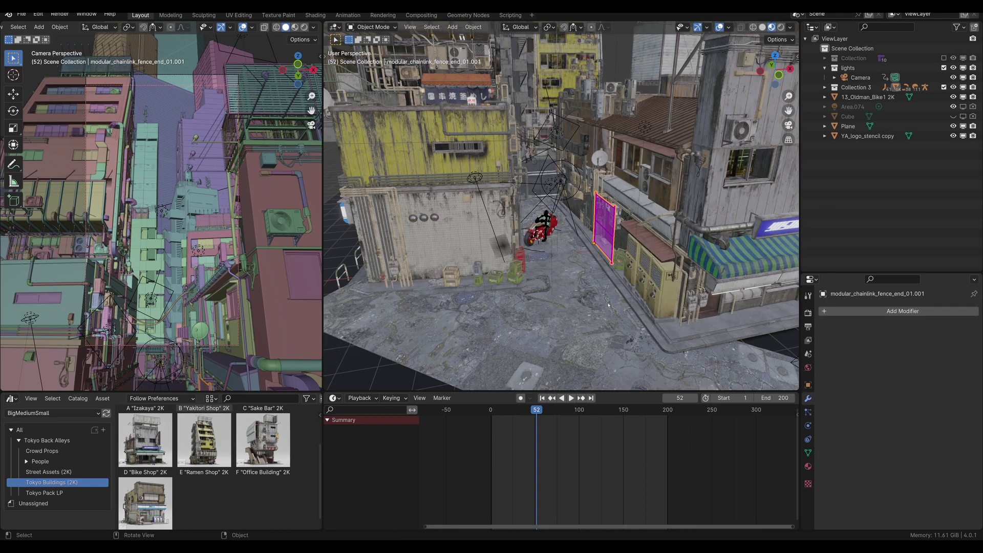
Step: Move the current frame to 143 and examine the alley buildings and background towers from above
{"action": "middle_click_drag", "start_coordinate": [608, 305], "coordinate": [543, 353]}
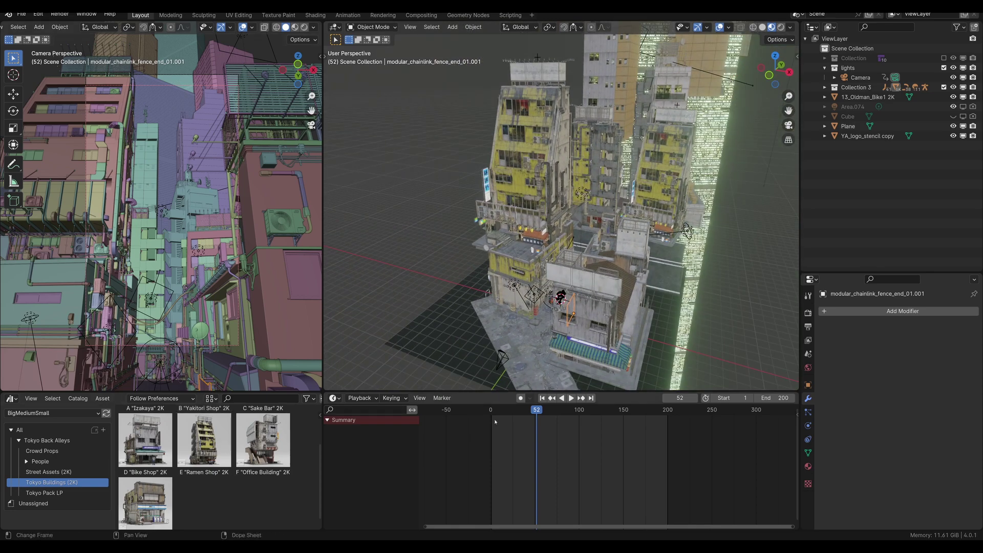
{"action": "left_click_drag", "start_coordinate": [538, 411], "coordinate": [617, 410]}
{"action": "middle_click_drag", "start_coordinate": [712, 215], "coordinate": [673, 237]}
{"action": "scroll", "coordinate": [674, 237], "scroll_direction": "down", "scroll_amount": 5}
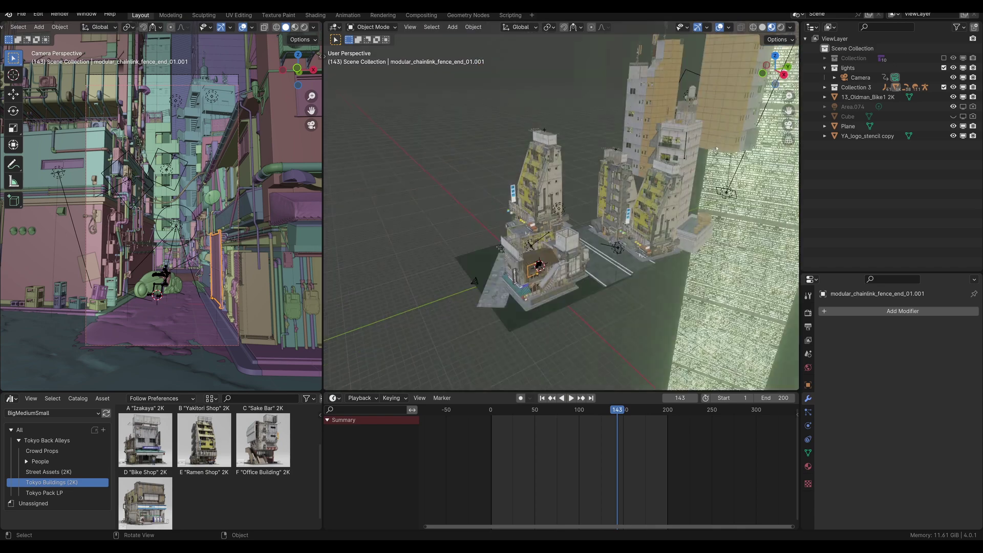
{"action": "scroll", "coordinate": [673, 237], "scroll_direction": "up", "scroll_amount": 3}
{"action": "scroll", "coordinate": [674, 237], "scroll_direction": "up", "scroll_amount": 10}
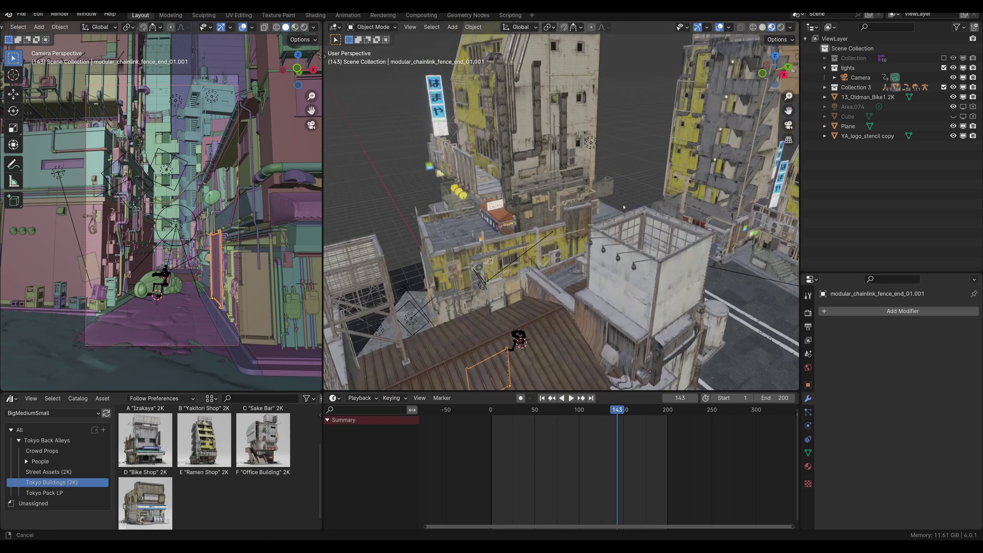
Step: Inspect the alley's set dressing by selecting the cable mount spanning the alley and the utility cable on the tiled wall
{"action": "middle_click_drag", "start_coordinate": [599, 279], "coordinate": [589, 256]}
{"action": "left_click", "coordinate": [573, 260]}
{"action": "scroll", "coordinate": [617, 253], "scroll_direction": "up", "scroll_amount": 10}
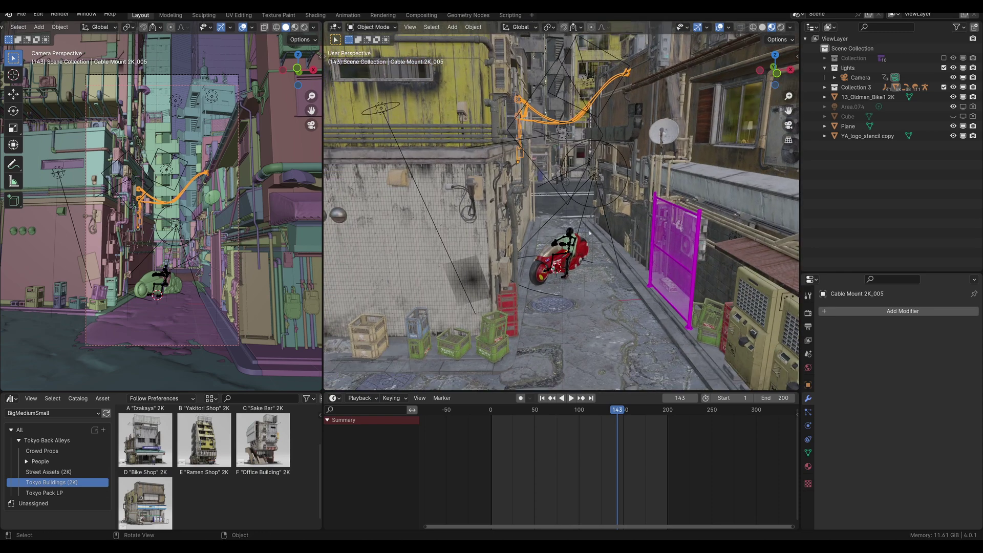
{"action": "middle_click_drag", "start_coordinate": [604, 271], "coordinate": [519, 220]}
{"action": "left_click", "coordinate": [473, 205]}
{"action": "scroll", "coordinate": [606, 280], "scroll_direction": "up", "scroll_amount": 2}
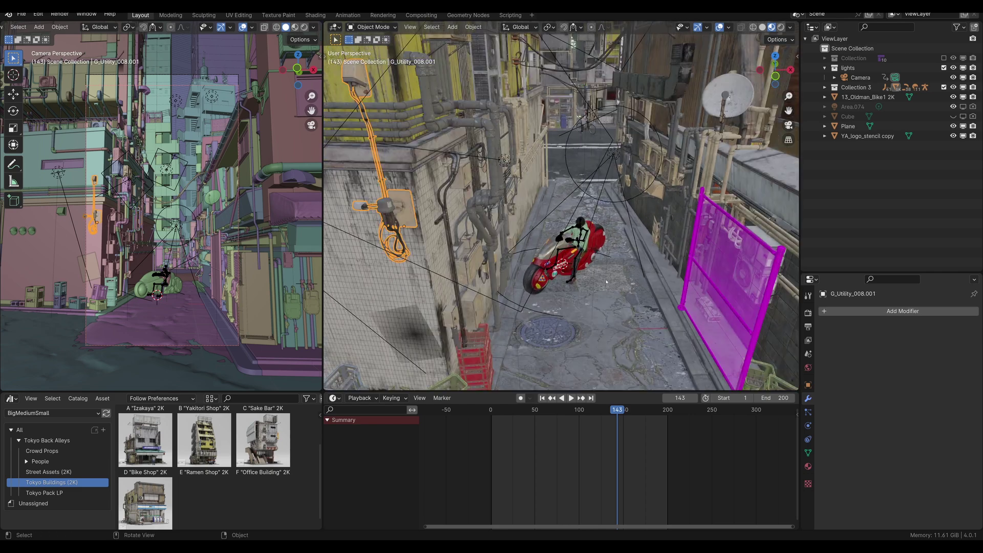
Step: Select the red motorcycle and examine it with its rider up close
{"action": "left_click", "coordinate": [591, 245]}
{"action": "middle_click_drag", "start_coordinate": [590, 245], "coordinate": [532, 222]}
{"action": "scroll", "coordinate": [538, 247], "scroll_direction": "up", "scroll_amount": 3}
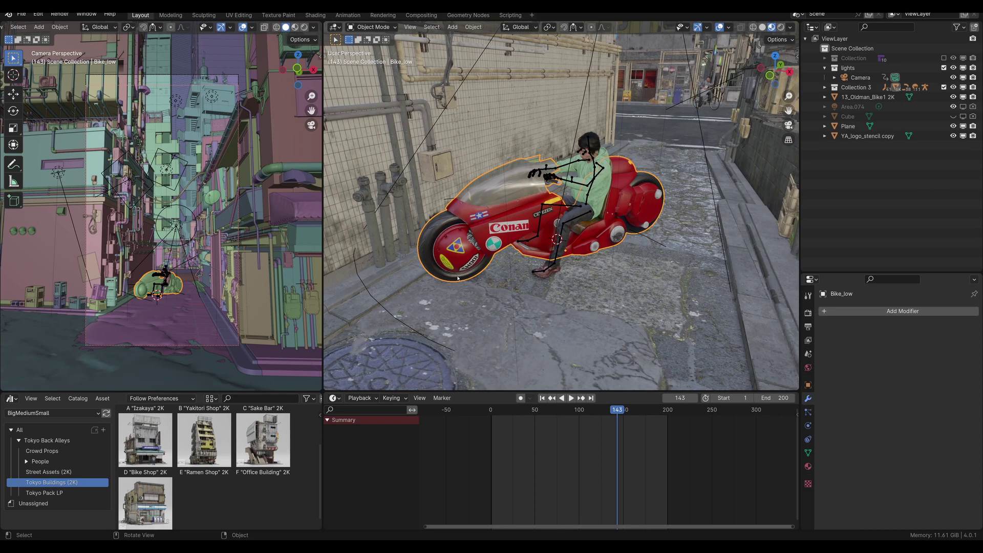
{"action": "middle_click_drag", "start_coordinate": [466, 278], "coordinate": [638, 194]}
Step: Hide the main viewport's overlays and select the rider's head to view the character cleanly
{"action": "left_click", "coordinate": [558, 215]}
{"action": "scroll", "coordinate": [573, 302], "scroll_direction": "up", "scroll_amount": 2}
{"action": "left_click", "coordinate": [718, 27]}
{"action": "left_click", "coordinate": [559, 183]}
Step: Browse the Crowd Props catalog and the posed crowd, office worker and school catalogs under People
{"action": "left_click", "coordinate": [55, 451]}
{"action": "left_click", "coordinate": [26, 461]}
{"action": "scroll", "coordinate": [55, 451], "scroll_direction": "down", "scroll_amount": 3}
{"action": "left_click", "coordinate": [56, 436]}
{"action": "left_click", "coordinate": [32, 455]}
{"action": "left_click", "coordinate": [59, 434]}
{"action": "left_click", "coordinate": [56, 455]}
{"action": "left_click", "coordinate": [56, 476]}
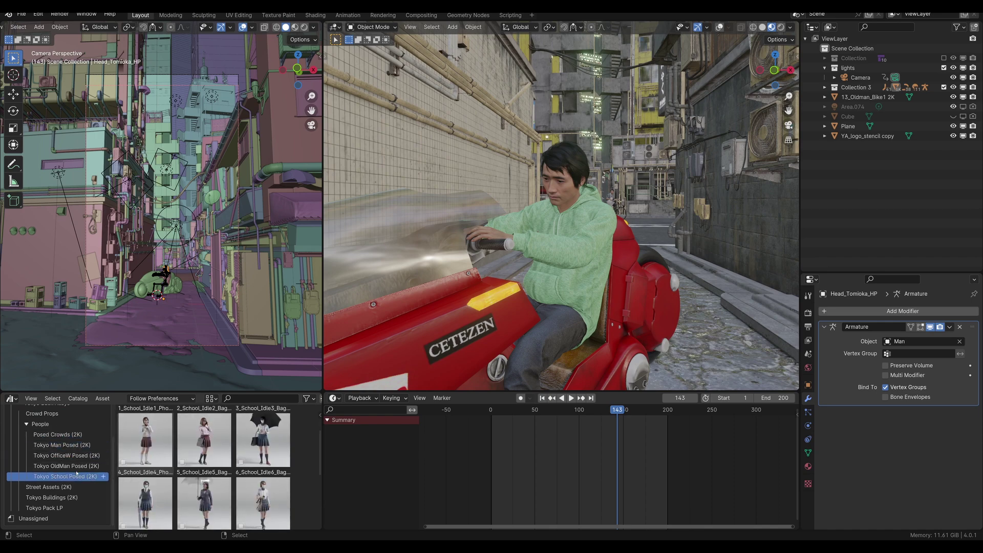
Step: Select the rider's green hoodie and show the viewport overlays again to view the character's armature
{"action": "middle_click_drag", "start_coordinate": [514, 263], "coordinate": [507, 271]}
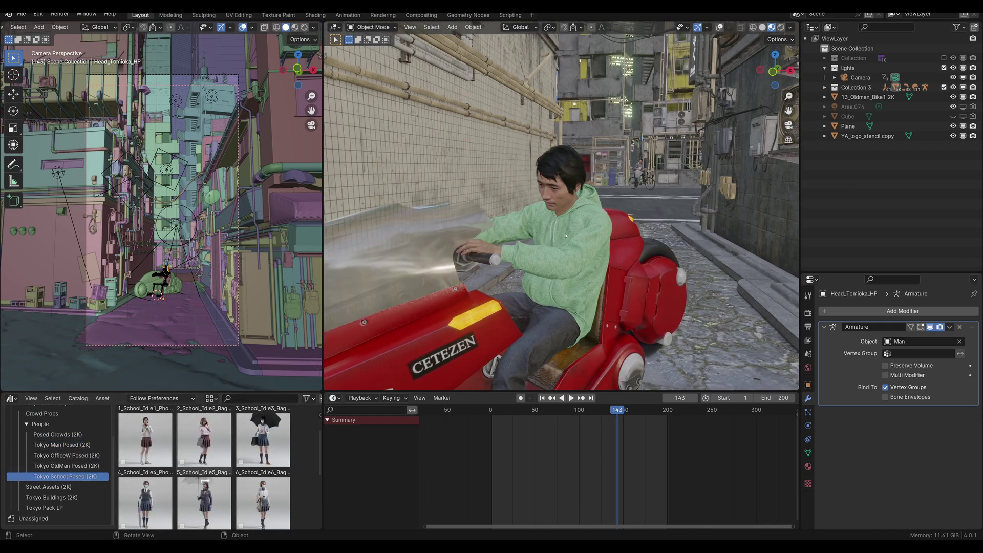
{"action": "left_click", "coordinate": [507, 271]}
{"action": "left_click", "coordinate": [719, 27]}
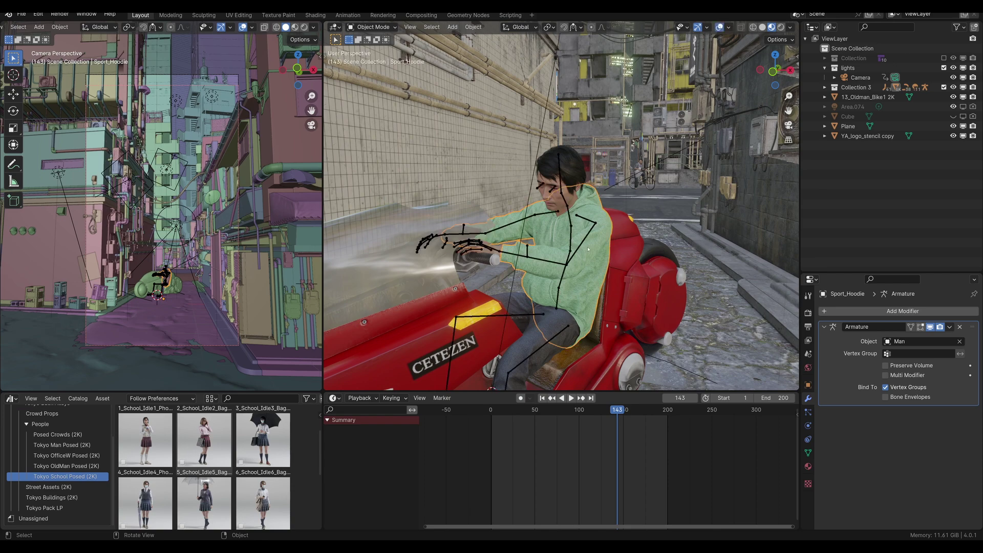
{"action": "middle_click_drag", "start_coordinate": [655, 263], "coordinate": [630, 266]}
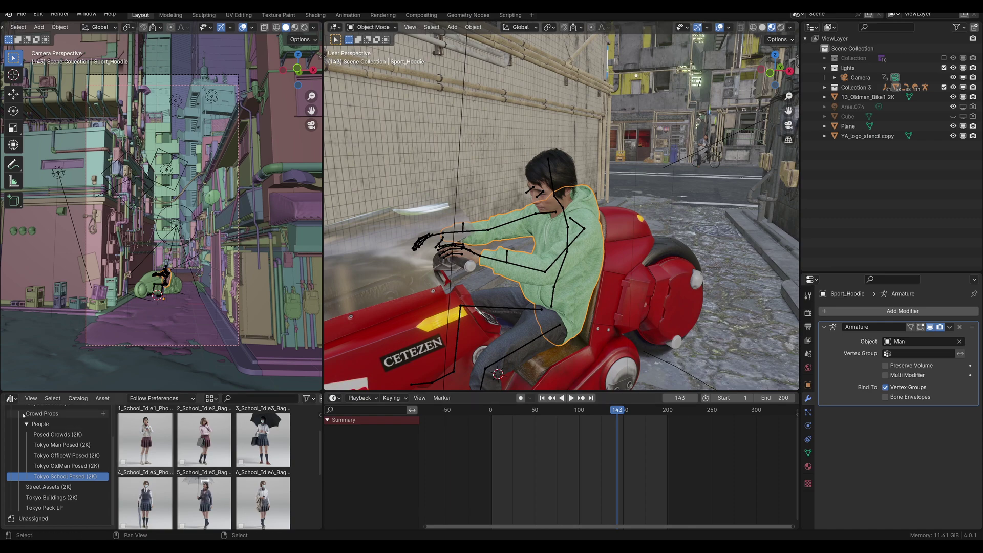
Step: Switch the Asset Browser area to the Shader Editor and examine the hoodie material's colour variant nodes
{"action": "left_click", "coordinate": [11, 399]}
{"action": "left_click", "coordinate": [36, 490]}
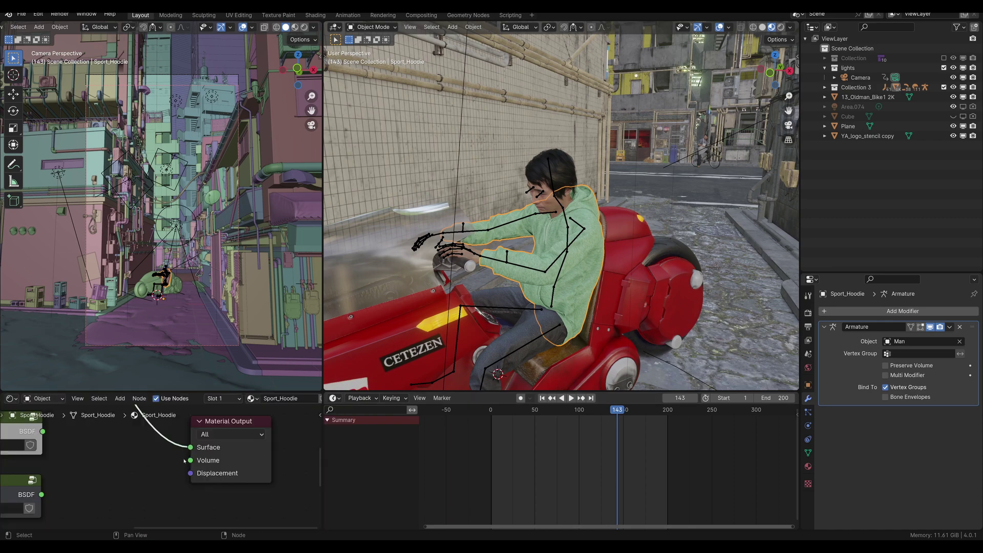
{"action": "middle_click_drag", "start_coordinate": [311, 438], "coordinate": [237, 485]}
{"action": "scroll", "coordinate": [122, 444], "scroll_direction": "down", "scroll_amount": 5}
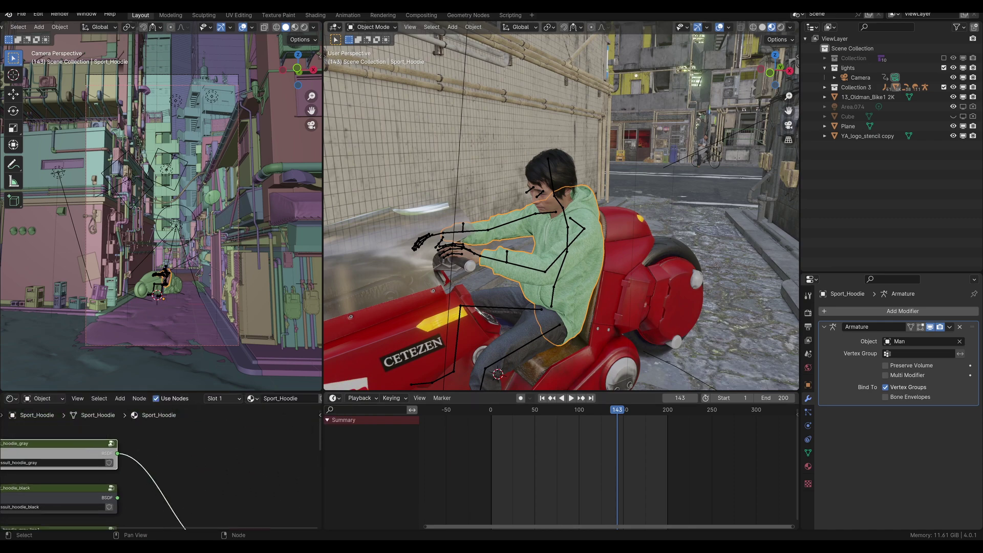
Step: Open the hoodie's gray variant node group and examine its texture, colour curve and Principled BSDF nodes
{"action": "left_click", "coordinate": [110, 441]}
{"action": "middle_click_drag", "start_coordinate": [158, 456], "coordinate": [118, 515]}
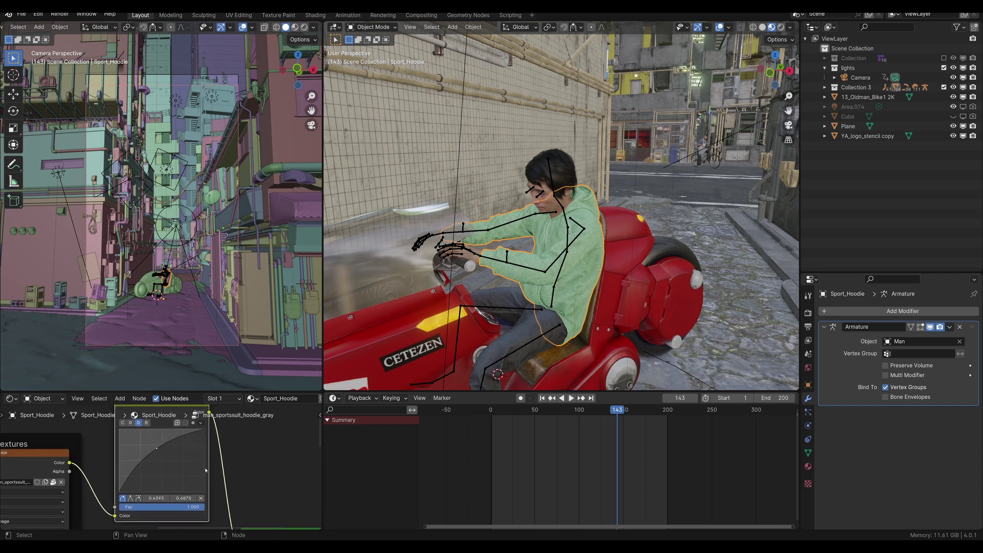
{"action": "mouse_move", "coordinate": [227, 481]}
{"action": "middle_mouse_down"}
{"action": "mouse_move", "coordinate": [218, 492]}
{"action": "mouse_move", "coordinate": [224, 470]}
{"action": "middle_mouse_up"}
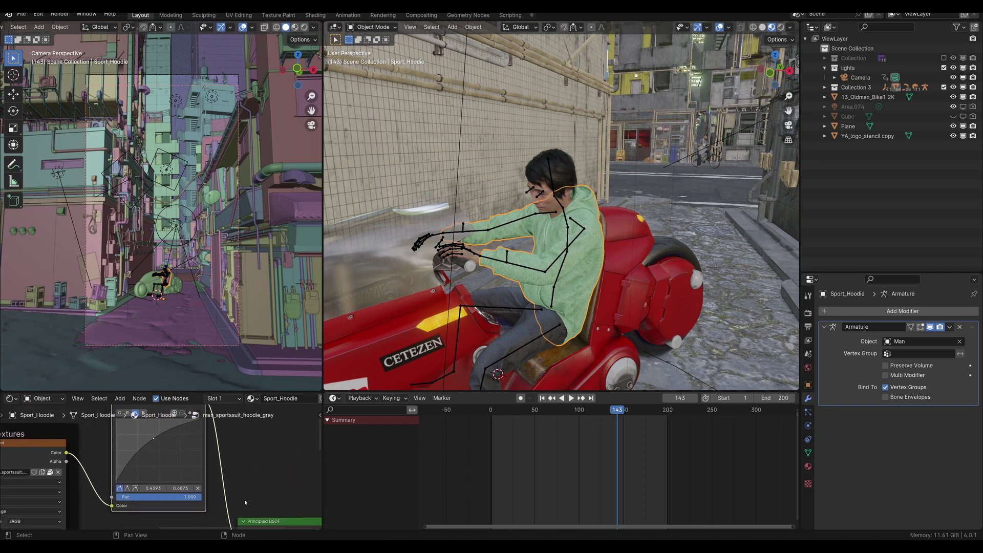
{"action": "middle_click_drag", "start_coordinate": [245, 502], "coordinate": [216, 477]}
{"action": "left_click", "coordinate": [257, 439]}
{"action": "key", "text": "Tab"}
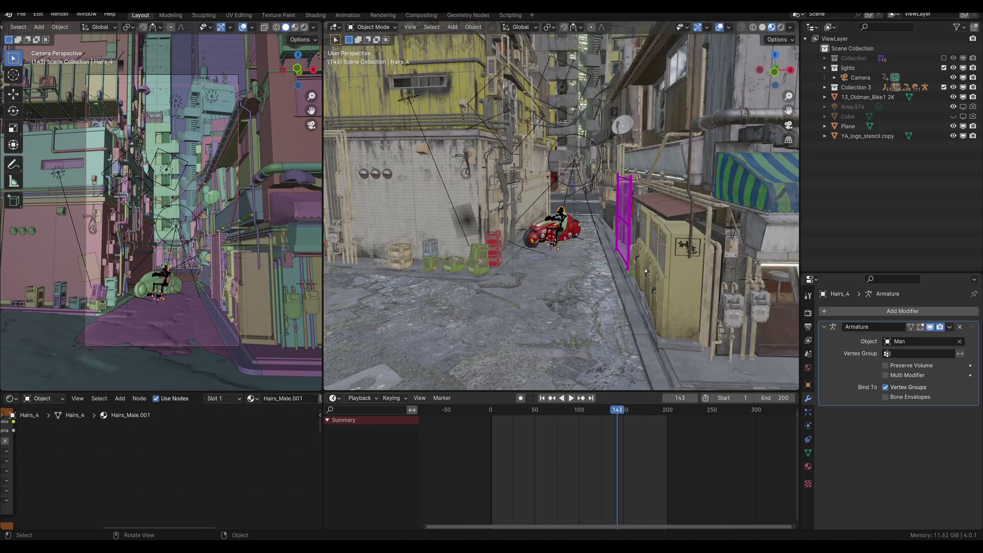
Step: Select the dark pipes on the yellow building's wall and inspect them together with the rooftop restaurant above
{"action": "middle_click_drag", "start_coordinate": [712, 123], "coordinate": [710, 145]}
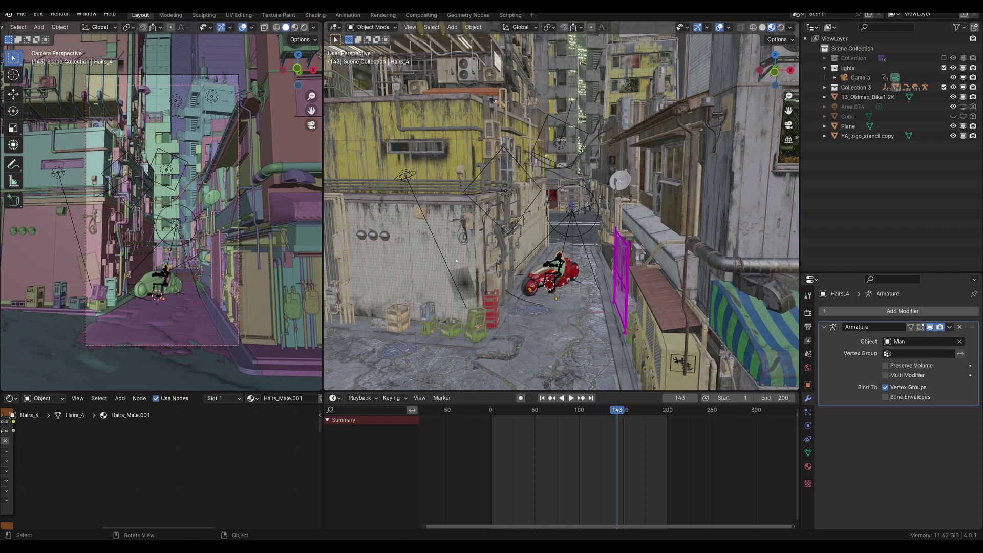
{"action": "left_click", "coordinate": [486, 214]}
{"action": "middle_click_drag", "start_coordinate": [499, 208], "coordinate": [600, 211]}
{"action": "left_click", "coordinate": [604, 185]}
{"action": "scroll", "coordinate": [609, 179], "scroll_direction": "up", "scroll_amount": 2}
{"action": "left_click", "coordinate": [623, 169]}
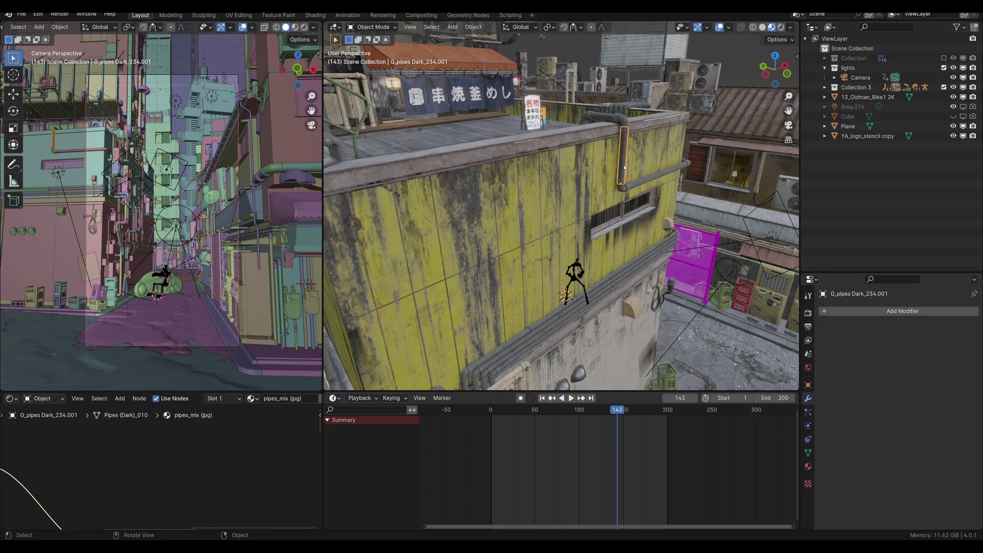
{"action": "left_click", "coordinate": [623, 187]}
{"action": "middle_click_drag", "start_coordinate": [623, 187], "coordinate": [634, 222]}
{"action": "middle_click_drag", "start_coordinate": [500, 201], "coordinate": [522, 231], "text": "shift"}
{"action": "scroll", "coordinate": [581, 271], "scroll_direction": "down", "scroll_amount": 4}
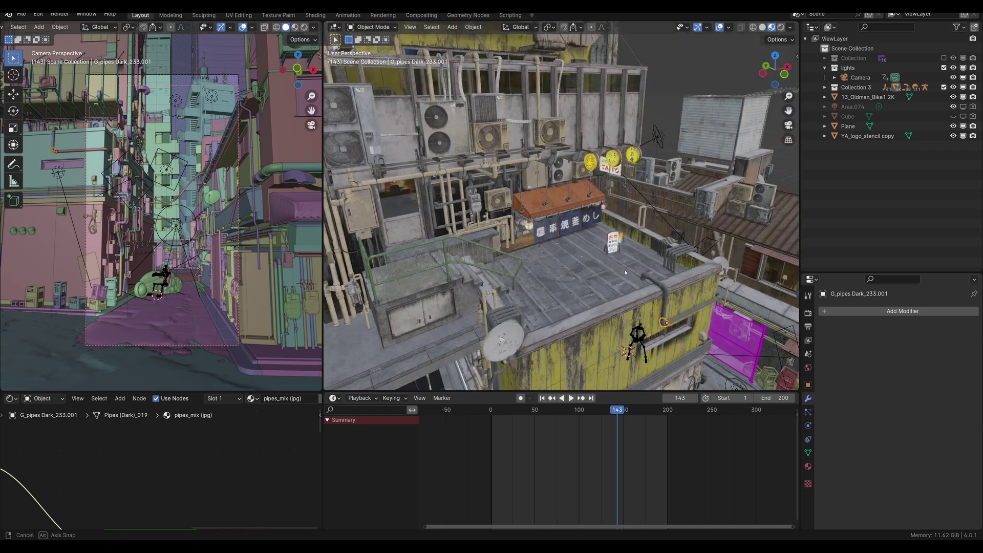
Step: Examine the alley from the rooftops and the whole set with its background skyscrapers, checking memory and VRAM usage
{"action": "middle_click_drag", "start_coordinate": [582, 271], "coordinate": [553, 272]}
{"action": "middle_click_drag", "start_coordinate": [693, 295], "coordinate": [622, 300], "text": "shift"}
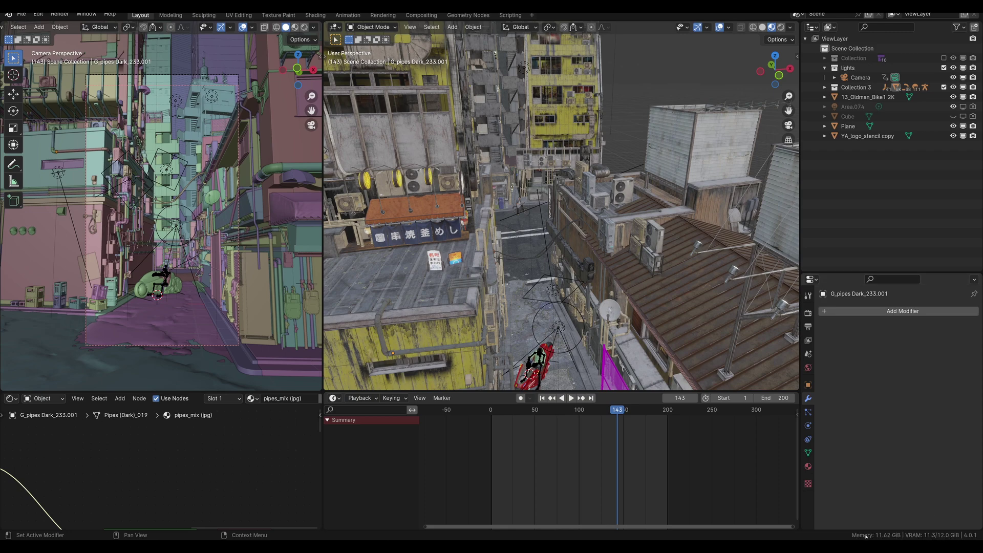
{"action": "middle_click_drag", "start_coordinate": [614, 225], "coordinate": [611, 194]}
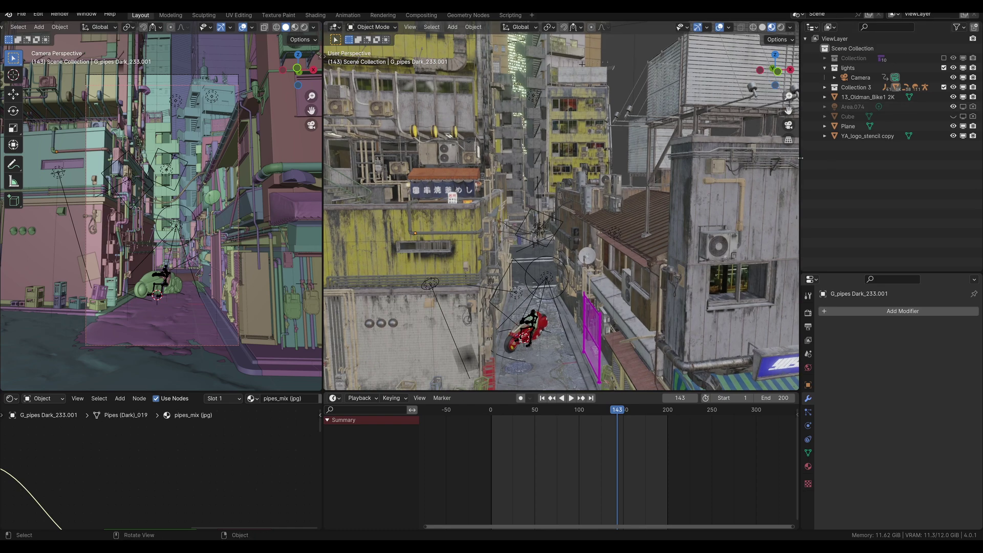
{"action": "middle_click_drag", "start_coordinate": [535, 312], "coordinate": [483, 315]}
{"action": "scroll", "coordinate": [484, 315], "scroll_direction": "down", "scroll_amount": 10}
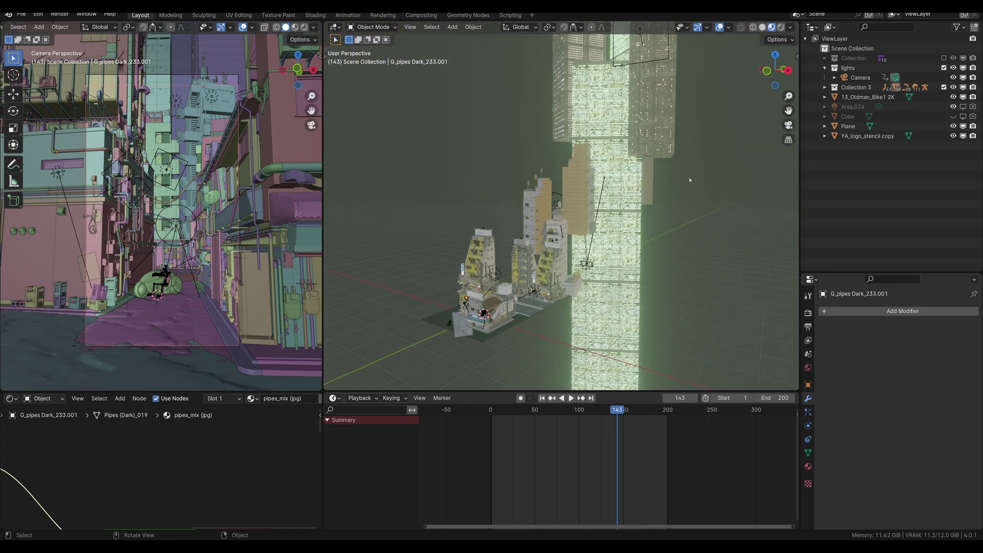
{"action": "scroll", "coordinate": [561, 205], "scroll_direction": "up", "scroll_amount": 4}
{"action": "middle_click_drag", "start_coordinate": [532, 338], "coordinate": [651, 268], "text": "shift"}
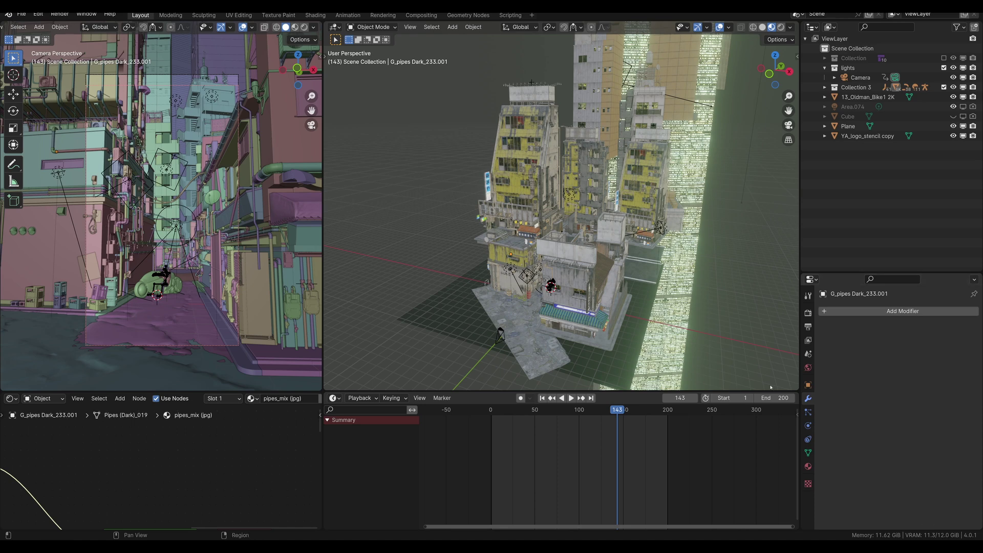
Step: Examine the street front from outside the set, from the yellow building across to the shop with the striped awning
{"action": "middle_click_drag", "start_coordinate": [729, 308], "coordinate": [747, 300]}
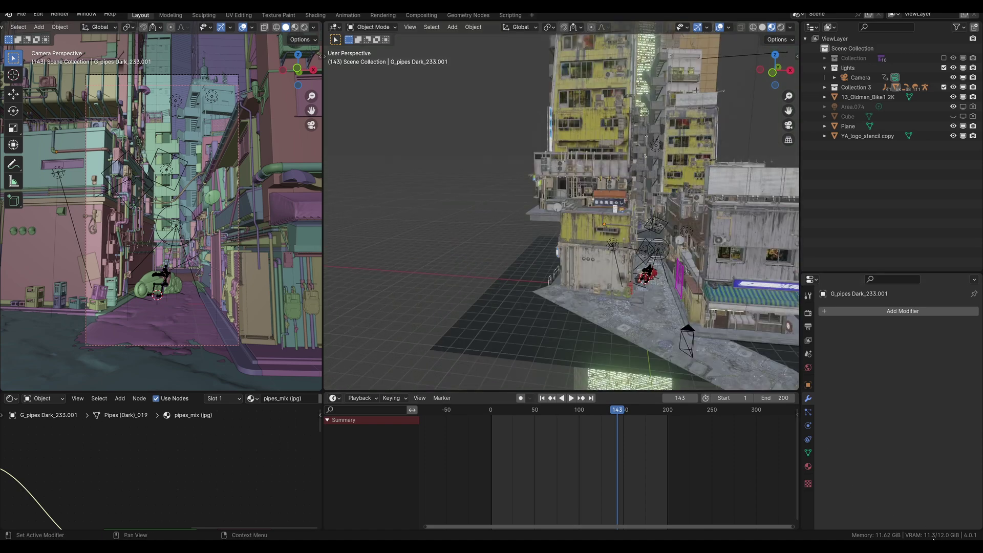
{"action": "middle_click_drag", "start_coordinate": [742, 302], "coordinate": [643, 297]}
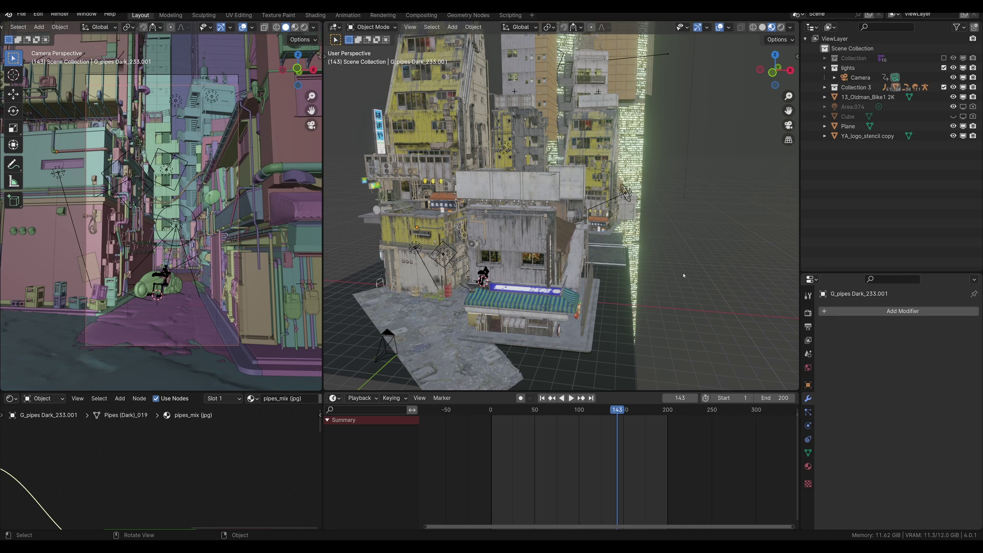
{"action": "middle_click_drag", "start_coordinate": [683, 275], "coordinate": [688, 281]}
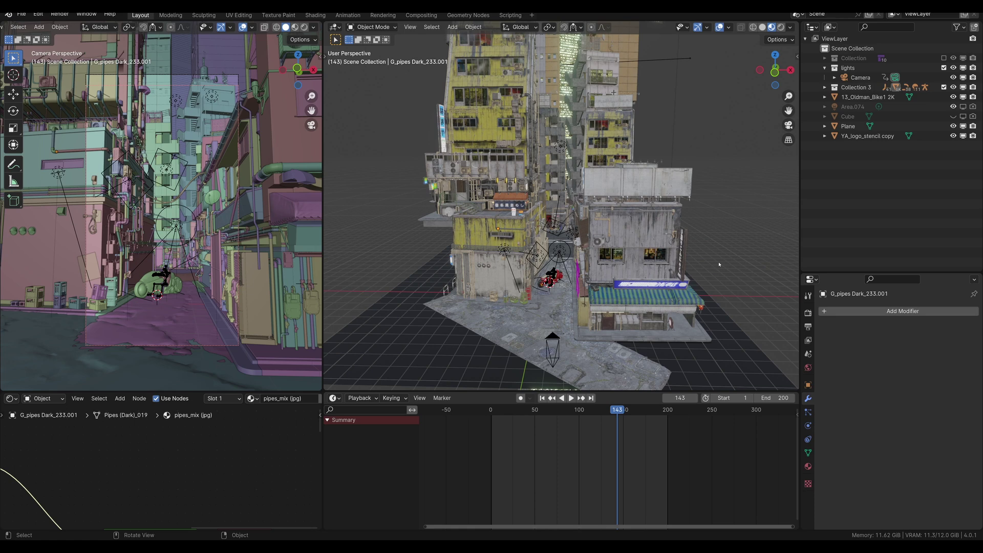
{"action": "scroll", "coordinate": [719, 264], "scroll_direction": "up", "scroll_amount": 3}
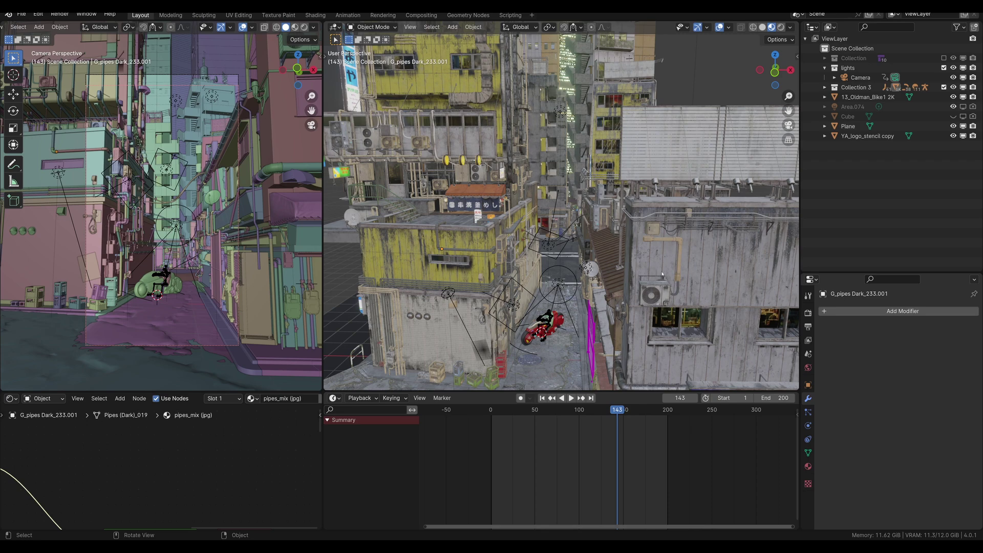
{"action": "scroll", "coordinate": [686, 265], "scroll_direction": "down", "scroll_amount": 5}
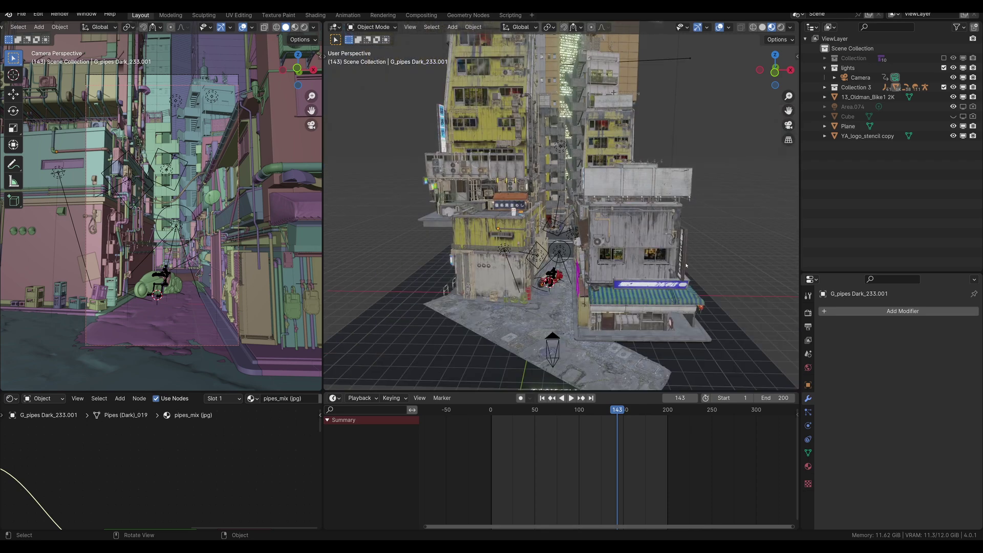
{"action": "scroll", "coordinate": [728, 260], "scroll_direction": "up", "scroll_amount": 6}
{"action": "middle_click_drag", "start_coordinate": [708, 259], "coordinate": [672, 264]}
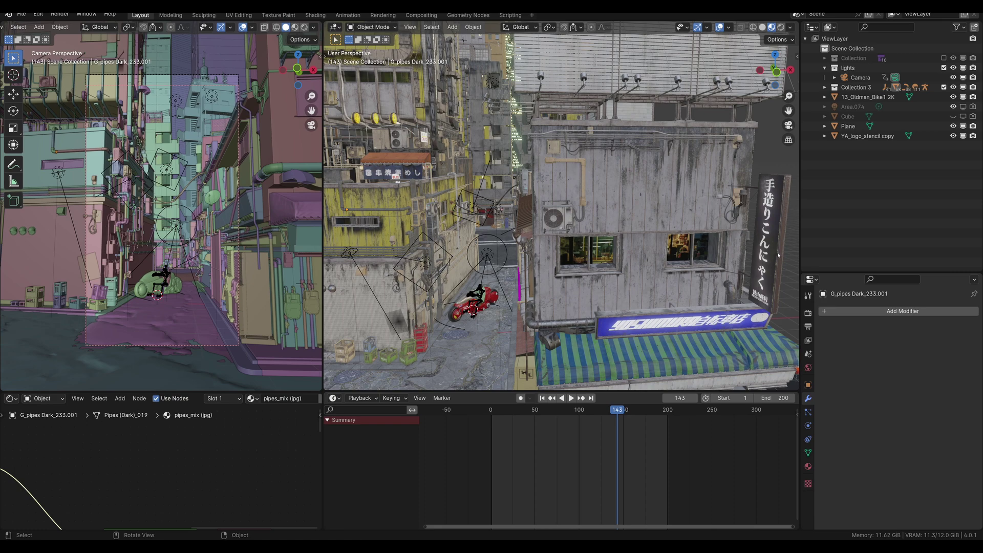
{"action": "middle_click_drag", "start_coordinate": [778, 254], "coordinate": [684, 279]}
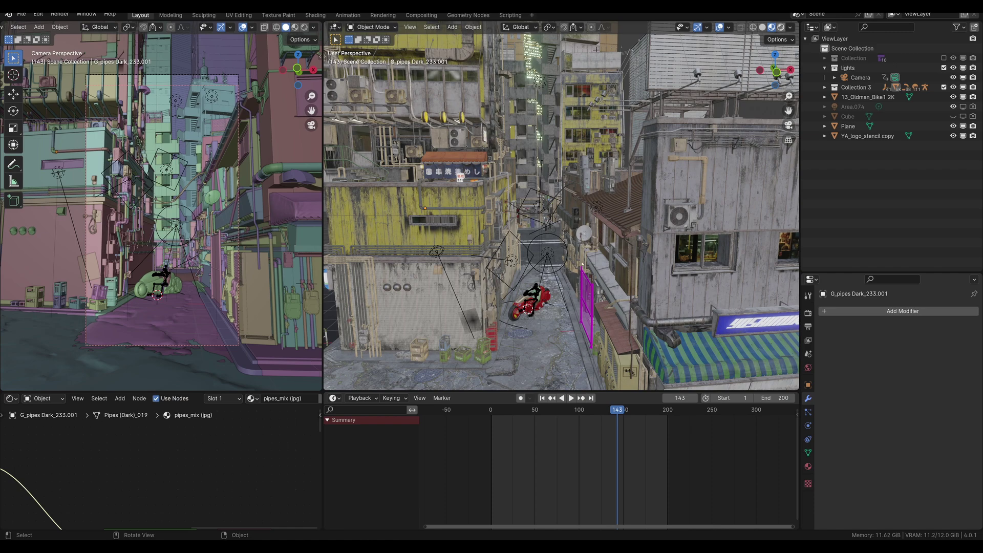
Step: Switch the main viewport to rendered shading and view the blue-lit street behind the alley
{"action": "key", "text": "z"}
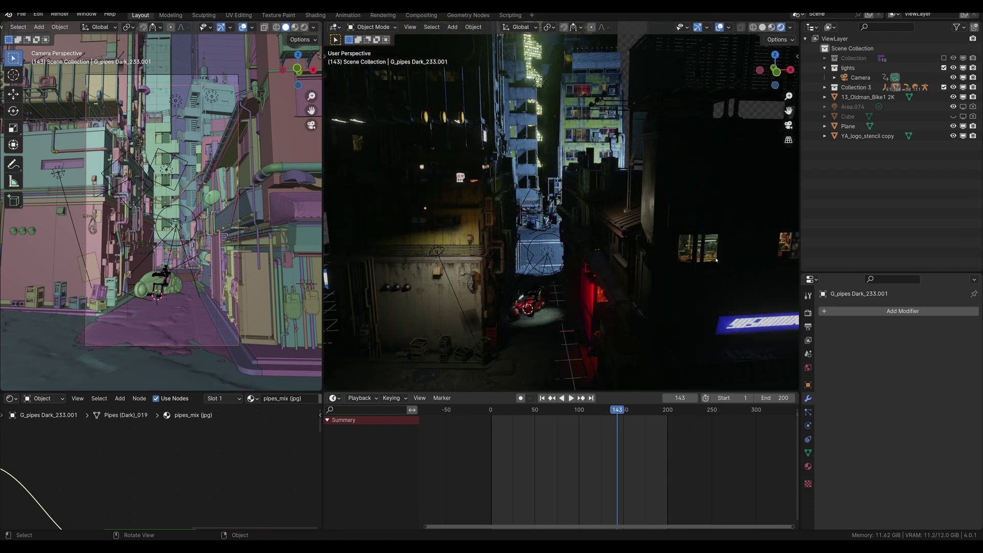
{"action": "scroll", "coordinate": [573, 266], "scroll_direction": "up", "scroll_amount": 4}
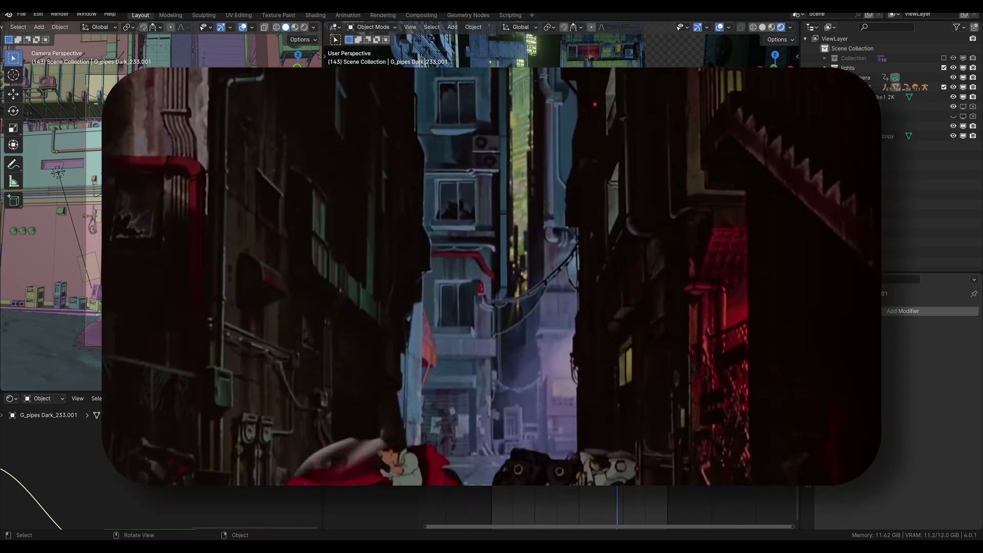
{"action": "middle_click_drag", "start_coordinate": [573, 266], "coordinate": [646, 267]}
{"action": "scroll", "coordinate": [646, 267], "scroll_direction": "up", "scroll_amount": 3}
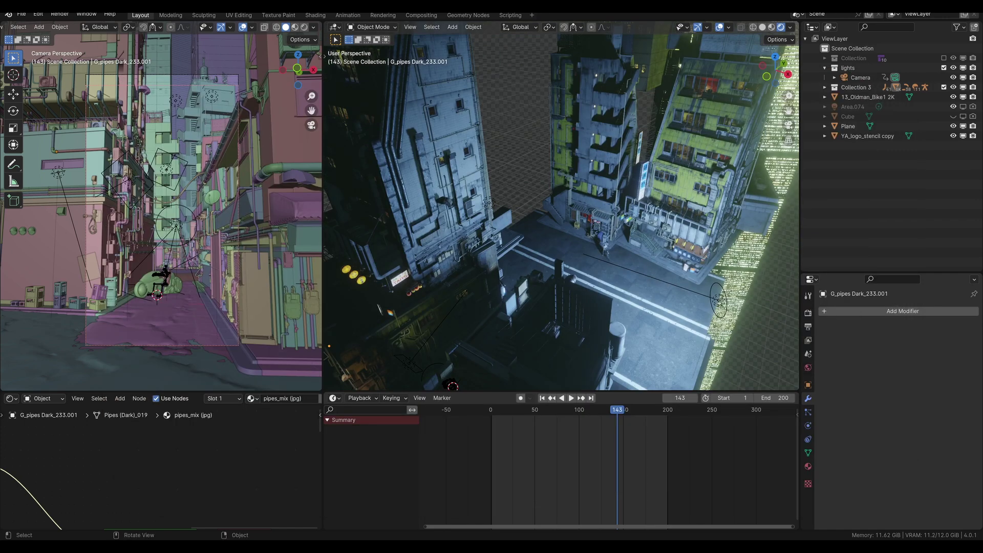
Step: Select the blue area light beside the back street and disable Bloom in the EEVEE render settings
{"action": "left_click", "coordinate": [717, 300]}
{"action": "left_click", "coordinate": [808, 313]}
{"action": "left_click", "coordinate": [807, 327]}
{"action": "left_click", "coordinate": [807, 313]}
{"action": "left_click", "coordinate": [831, 451]}
{"action": "scroll", "coordinate": [738, 194], "scroll_direction": "up", "scroll_amount": 2}
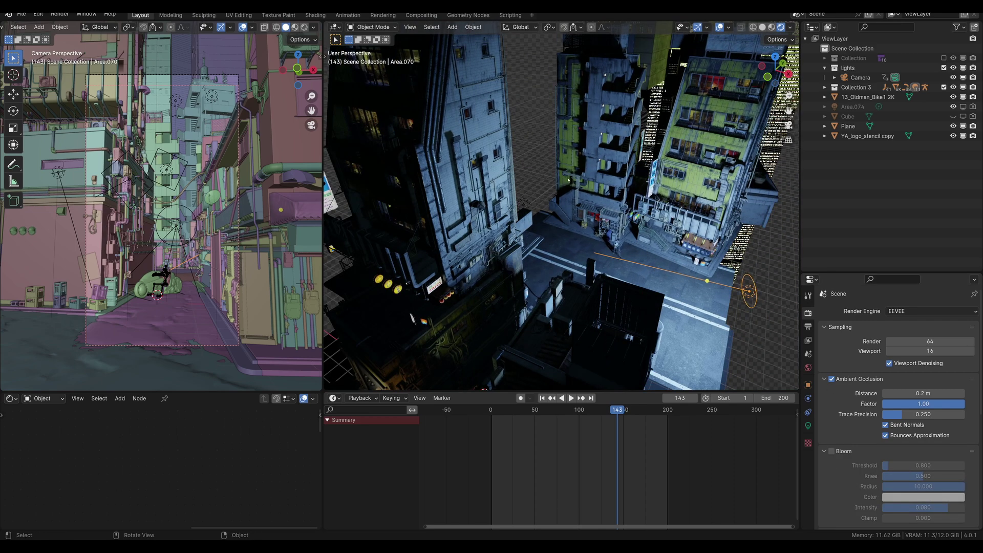
Step: Review the blue area light's settings and compare the street with the light's Shadow option off and on
{"action": "left_click", "coordinate": [748, 290]}
{"action": "left_click", "coordinate": [807, 426]}
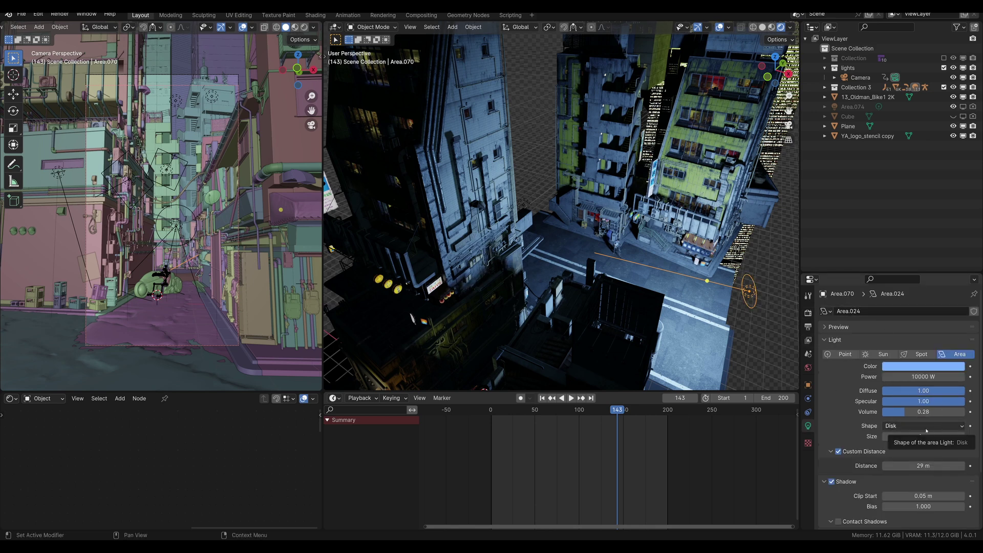
{"action": "scroll", "coordinate": [887, 454], "scroll_direction": "down", "scroll_amount": 3}
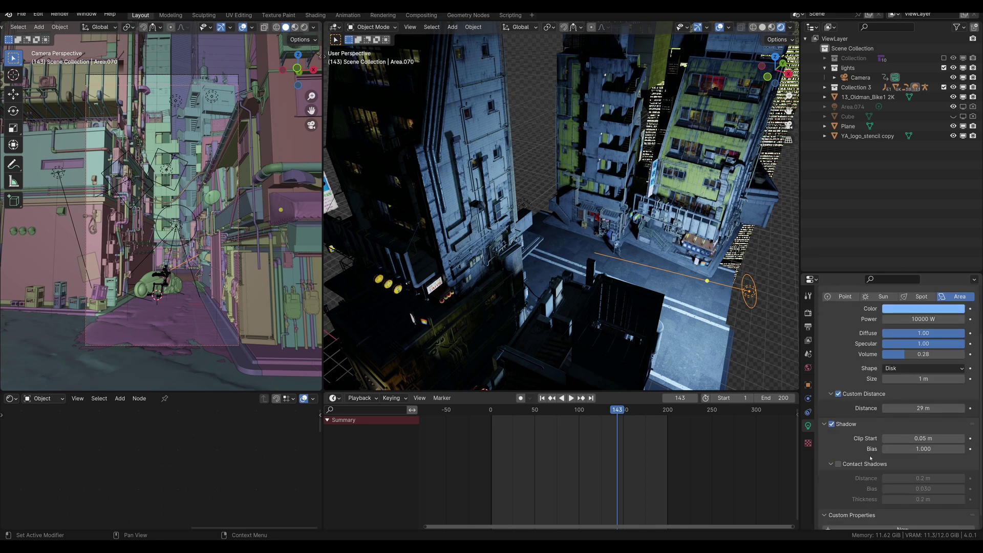
{"action": "scroll", "coordinate": [887, 454], "scroll_direction": "down", "scroll_amount": 1}
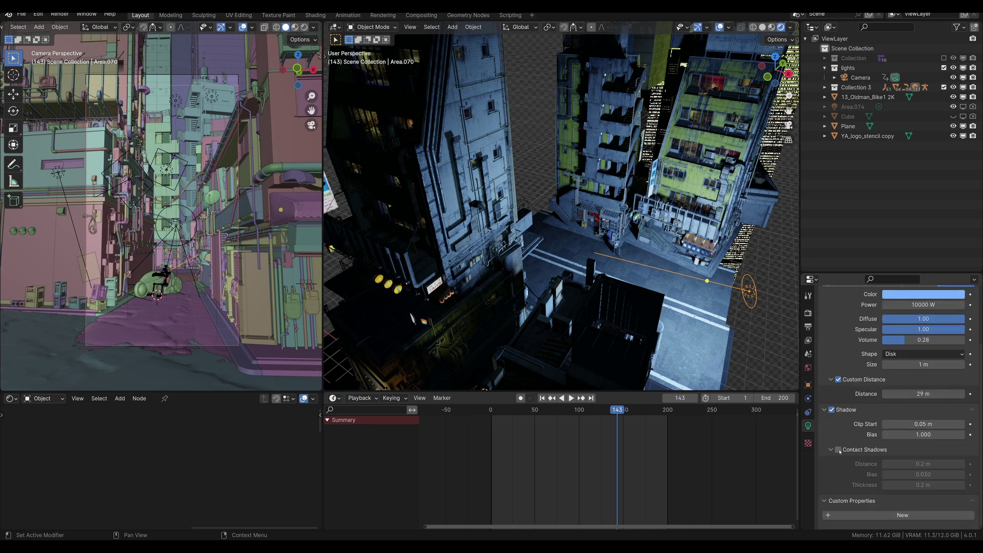
{"action": "left_click", "coordinate": [832, 410]}
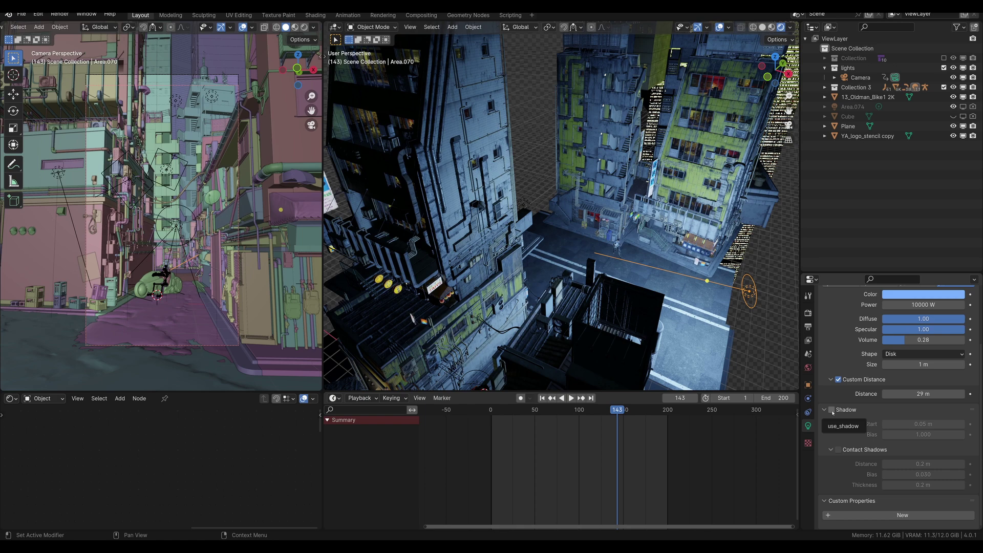
{"action": "left_click", "coordinate": [831, 410]}
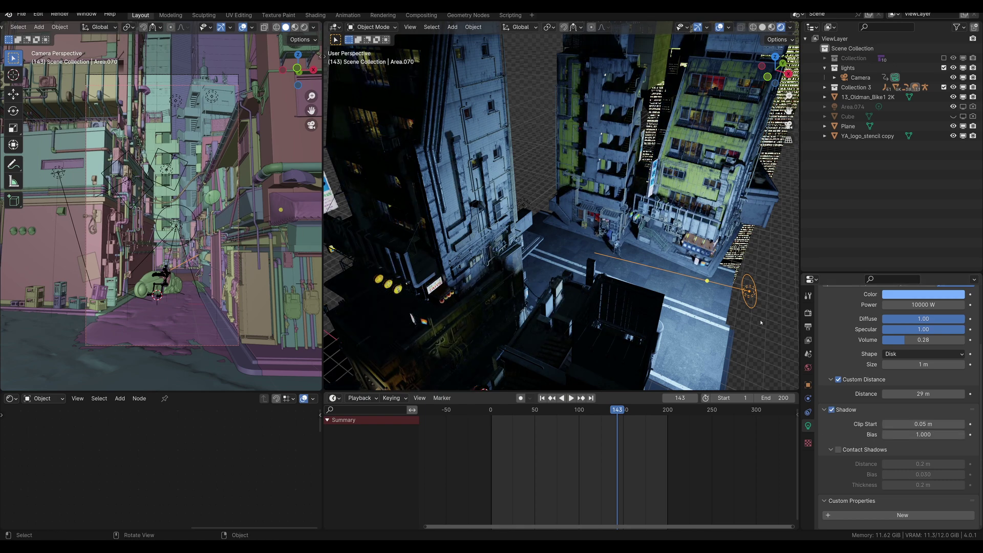
Step: Enlarge the main viewport over the timeline and inspect the back street buildings lit by the blue area light
{"action": "middle_click_drag", "start_coordinate": [745, 279], "coordinate": [733, 294]}
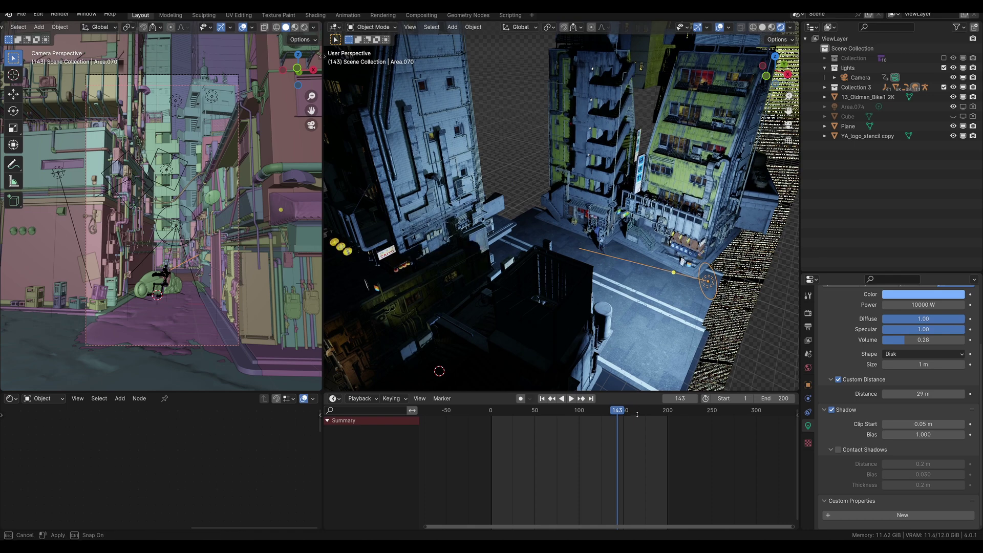
{"action": "left_click_drag", "start_coordinate": [637, 392], "coordinate": [637, 416]}
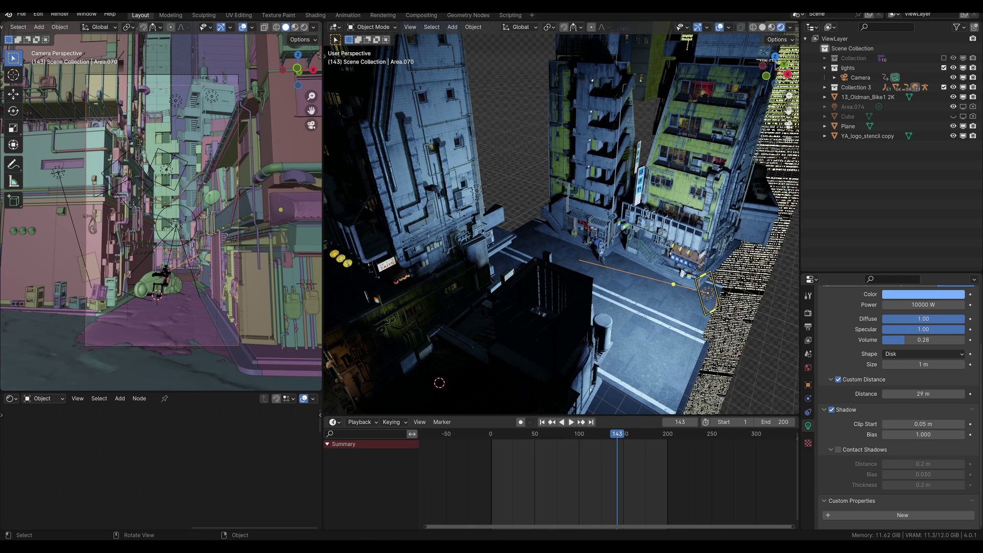
{"action": "scroll", "coordinate": [653, 220], "scroll_direction": "up", "scroll_amount": 2}
{"action": "middle_click_drag", "start_coordinate": [656, 218], "coordinate": [629, 225]}
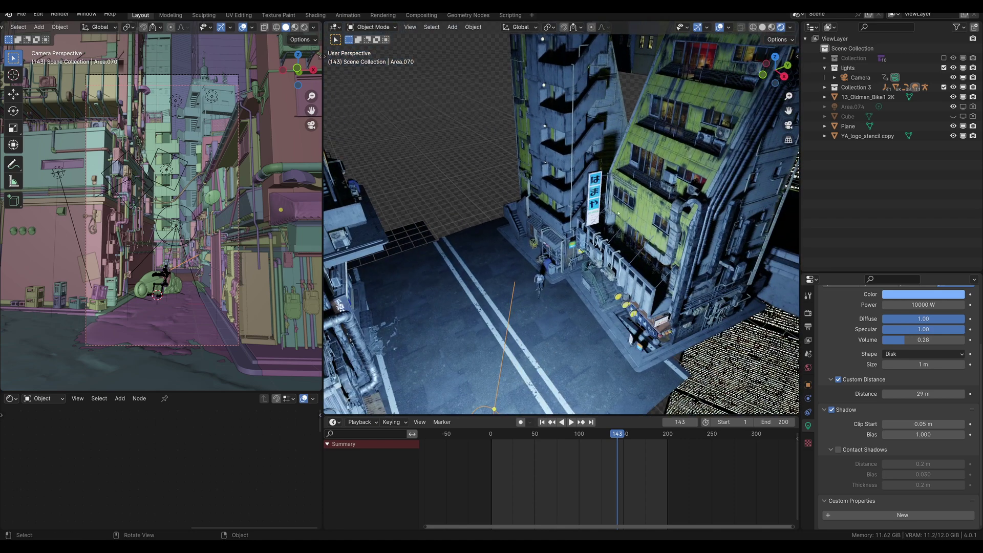
{"action": "scroll", "coordinate": [618, 184], "scroll_direction": "up", "scroll_amount": 1}
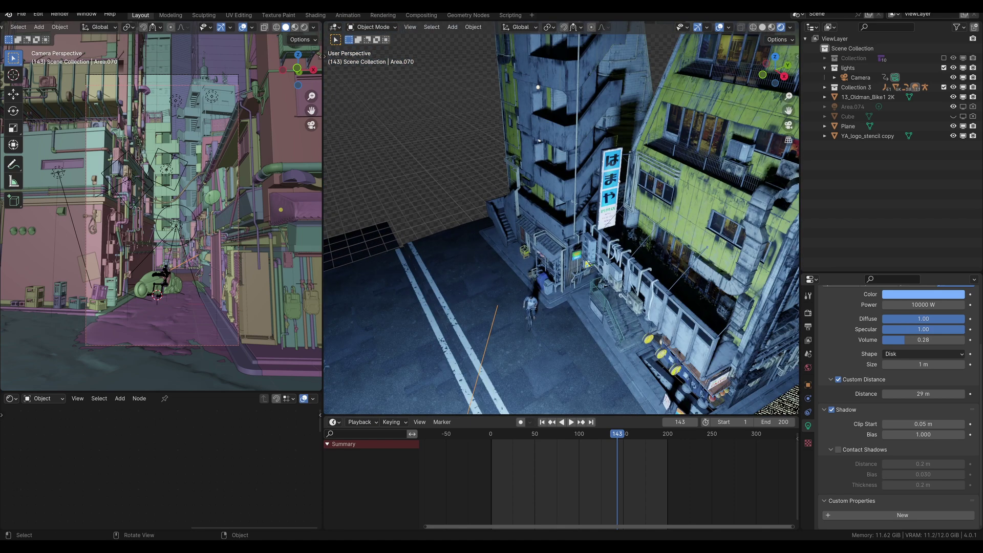
{"action": "middle_click_drag", "start_coordinate": [619, 184], "coordinate": [607, 241], "text": "shift"}
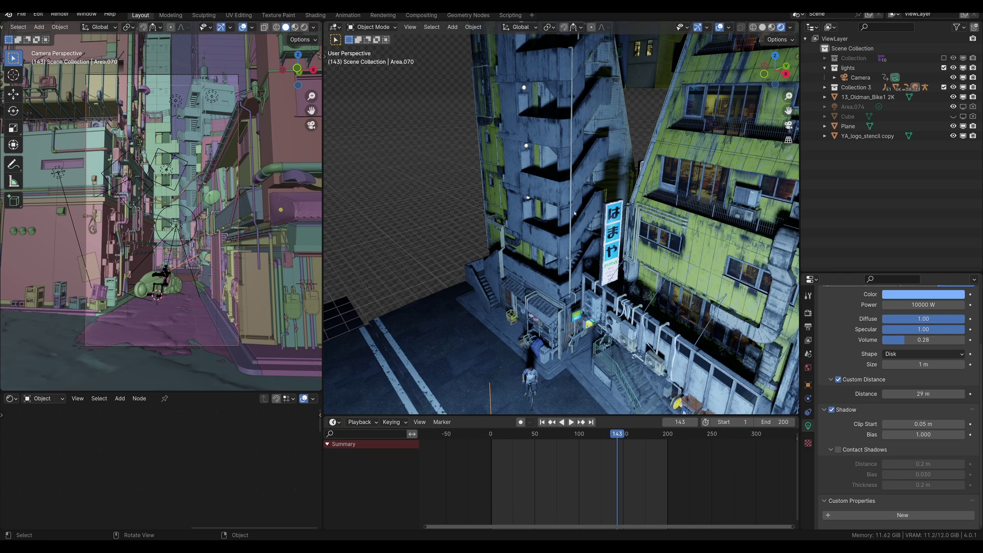
{"action": "scroll", "coordinate": [588, 244], "scroll_direction": "down", "scroll_amount": 5}
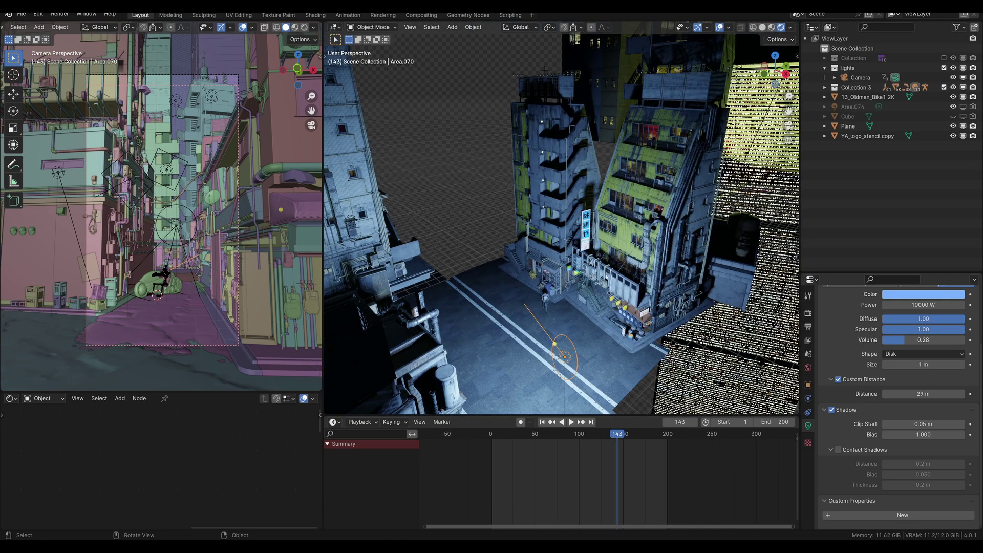
{"action": "middle_click_drag", "start_coordinate": [644, 313], "coordinate": [647, 338]}
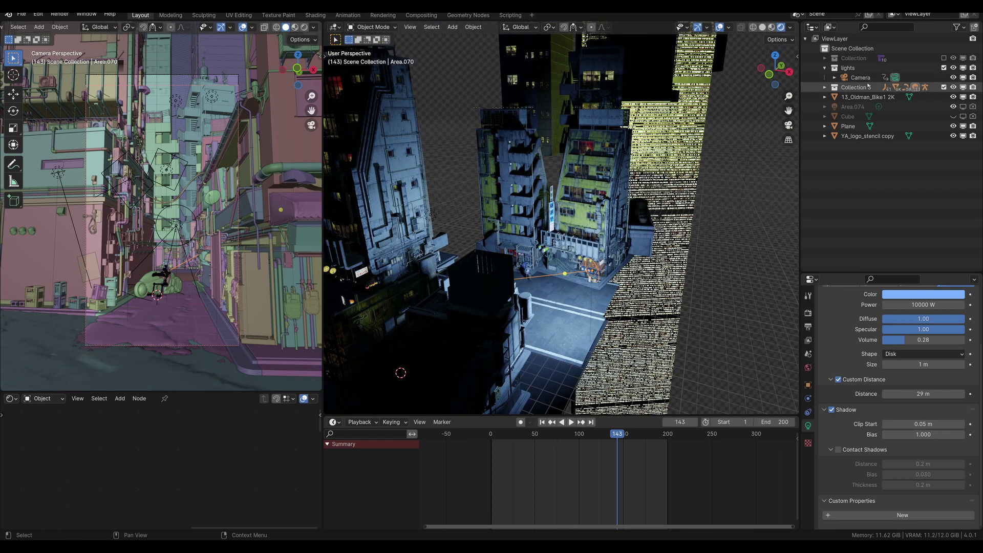
Step: Reveal the area lights in the Outliner, check the settings of Area.065 and Area.127, and frame Area.127
{"action": "key", "text": "period"}
{"action": "left_click", "coordinate": [867, 138]}
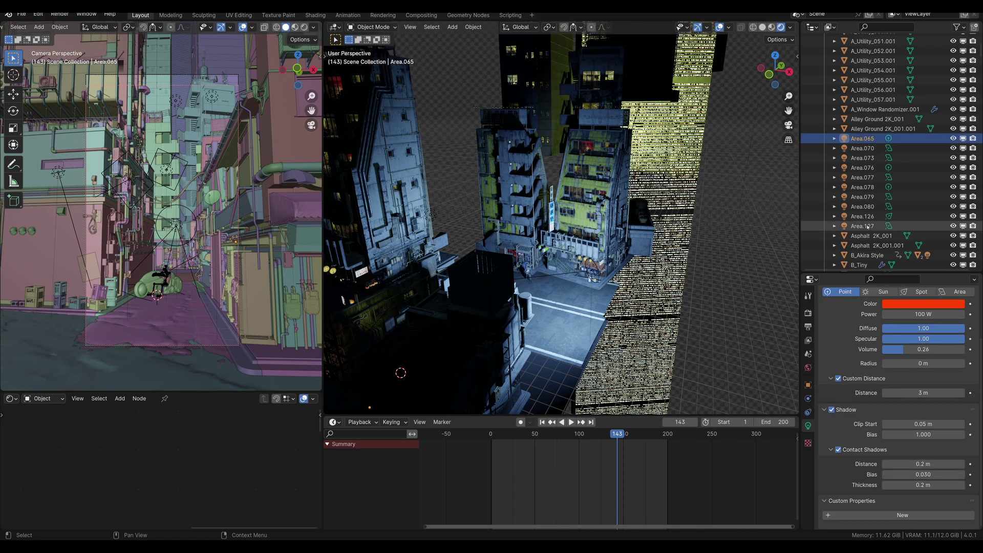
{"action": "left_click", "coordinate": [865, 226]}
{"action": "key", "text": "KP_Decimal"}
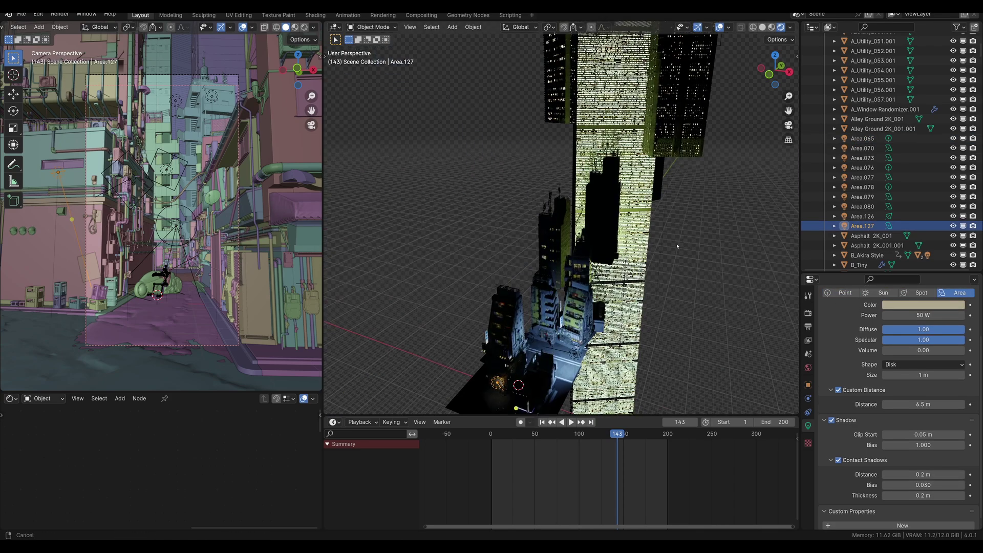
Step: Select the 50000 W yellow-green light Area.066 beside the skyscrapers and inspect the tower facades it lights
{"action": "middle_click_drag", "start_coordinate": [676, 246], "coordinate": [737, 216]}
{"action": "left_click", "coordinate": [617, 299]}
{"action": "middle_click_drag", "start_coordinate": [620, 322], "coordinate": [504, 312]}
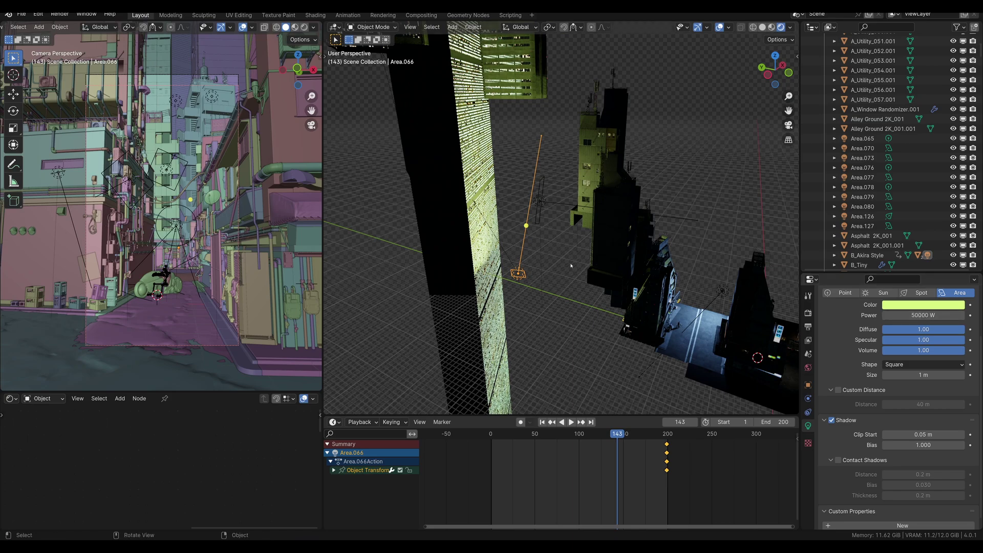
{"action": "middle_click_drag", "start_coordinate": [562, 96], "coordinate": [476, 246]}
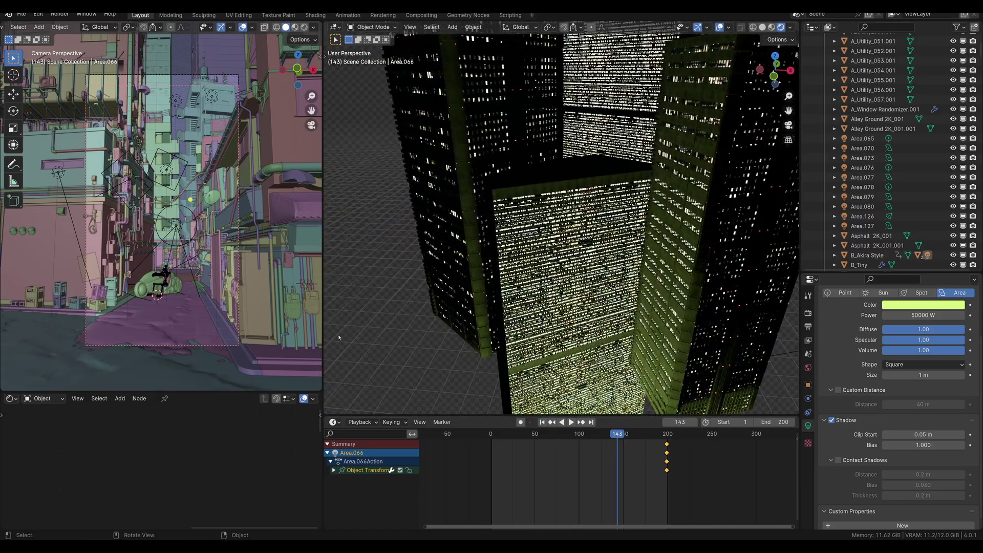
Step: Play and scrub the animation to frame 175 while watching the skyscrapers' lit facades
{"action": "left_click", "coordinate": [562, 435]}
{"action": "key", "text": "space"}
{"action": "left_click_drag", "start_coordinate": [562, 437], "coordinate": [643, 440]}
{"action": "key", "text": "space"}
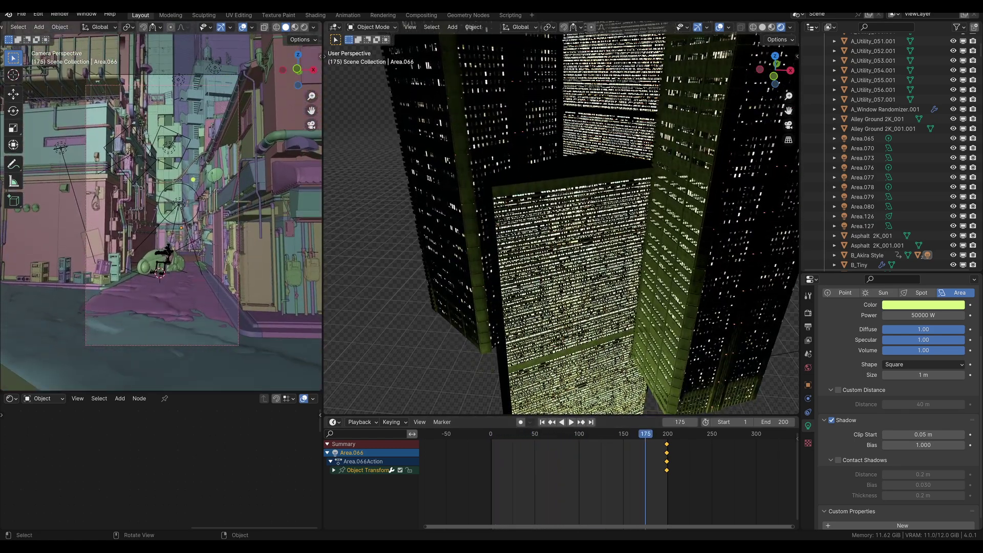
Step: Select the tower B_Akira Style.001 and replay its animation from frame 0, comparing its movement with the camera view
{"action": "left_click", "coordinate": [697, 290]}
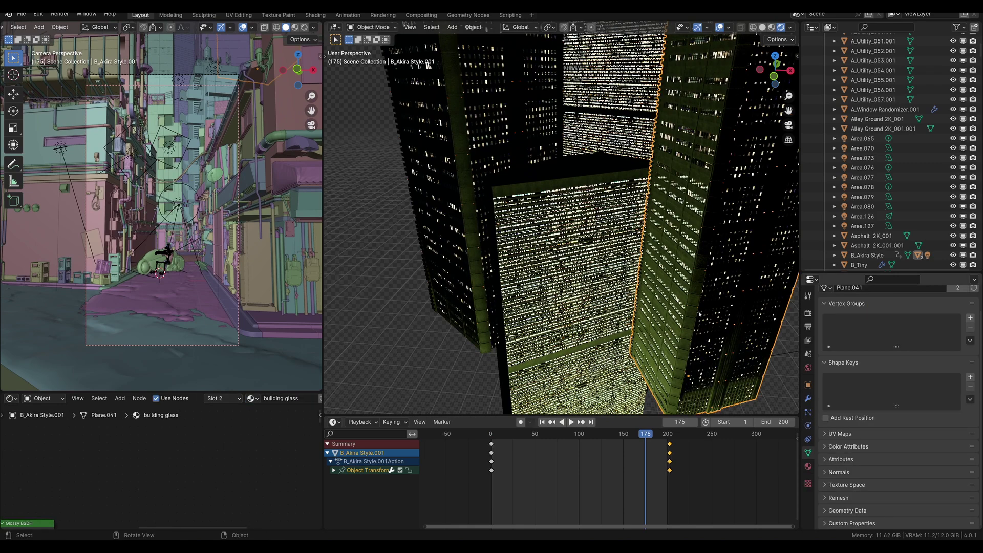
{"action": "left_click_drag", "start_coordinate": [642, 434], "coordinate": [493, 438]}
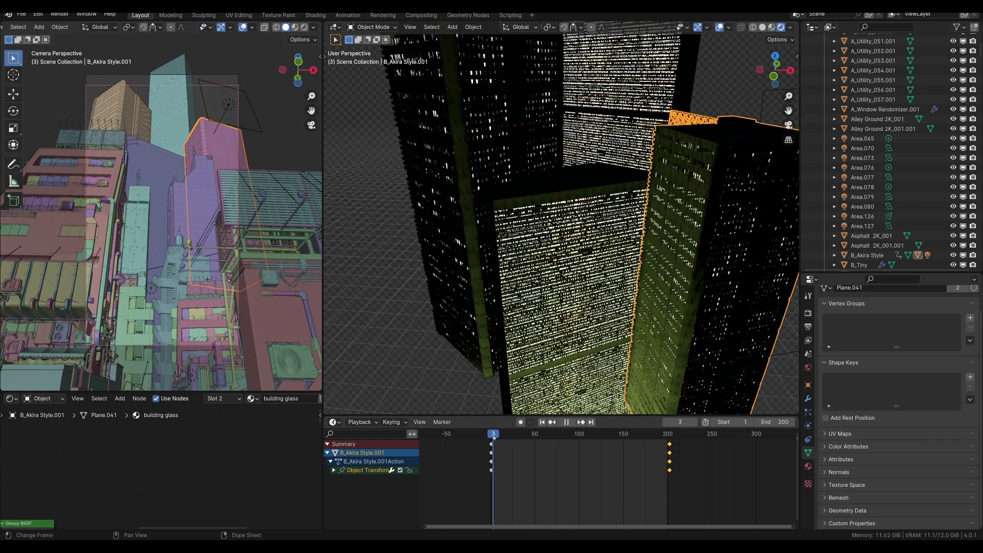
{"action": "key", "text": "space"}
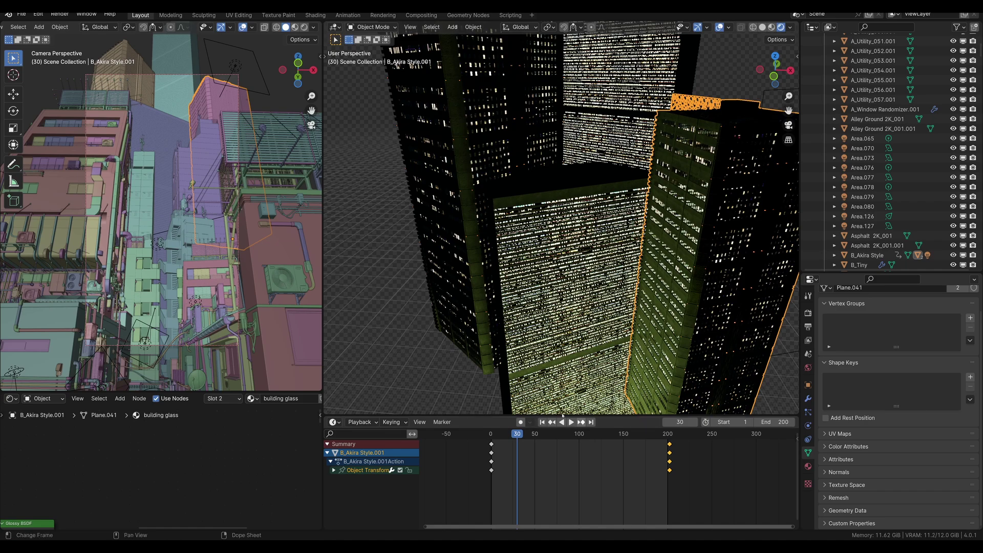
{"action": "key", "text": "space"}
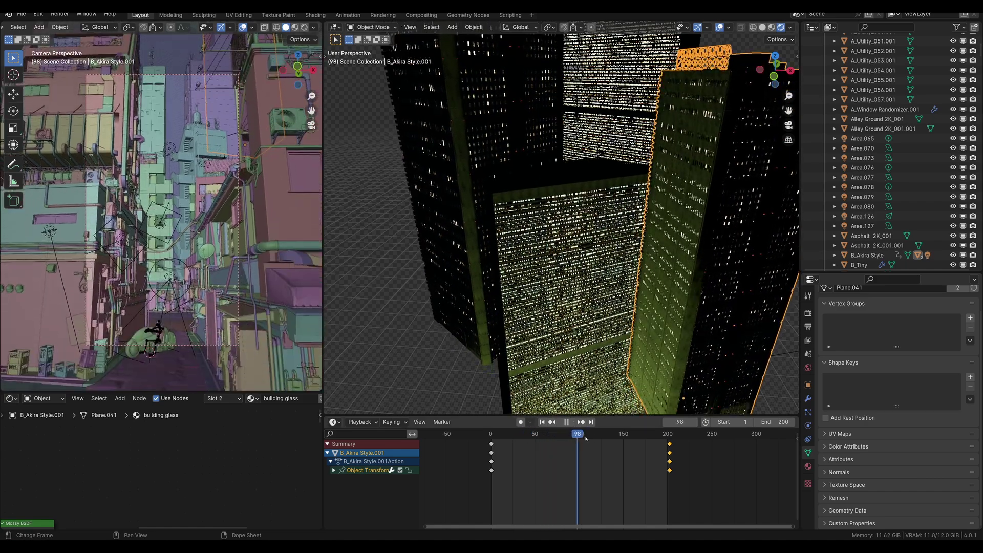
{"action": "key", "text": "space"}
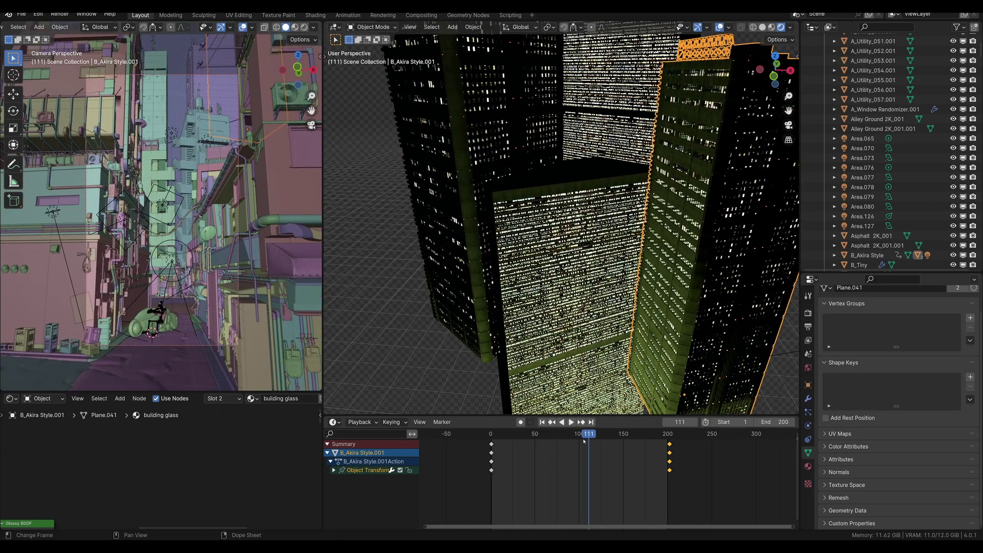
{"action": "left_click_drag", "start_coordinate": [587, 433], "coordinate": [491, 433]}
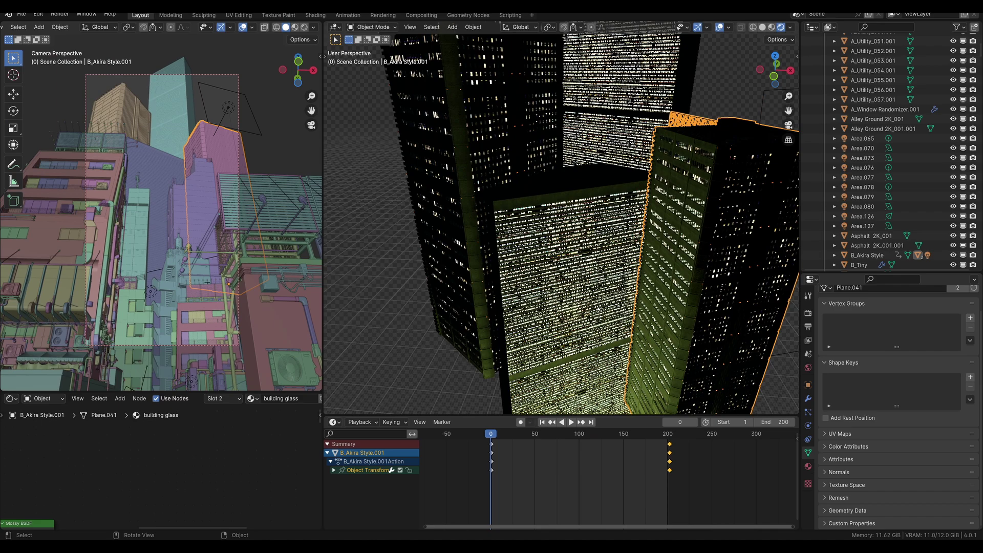
{"action": "key", "text": "space"}
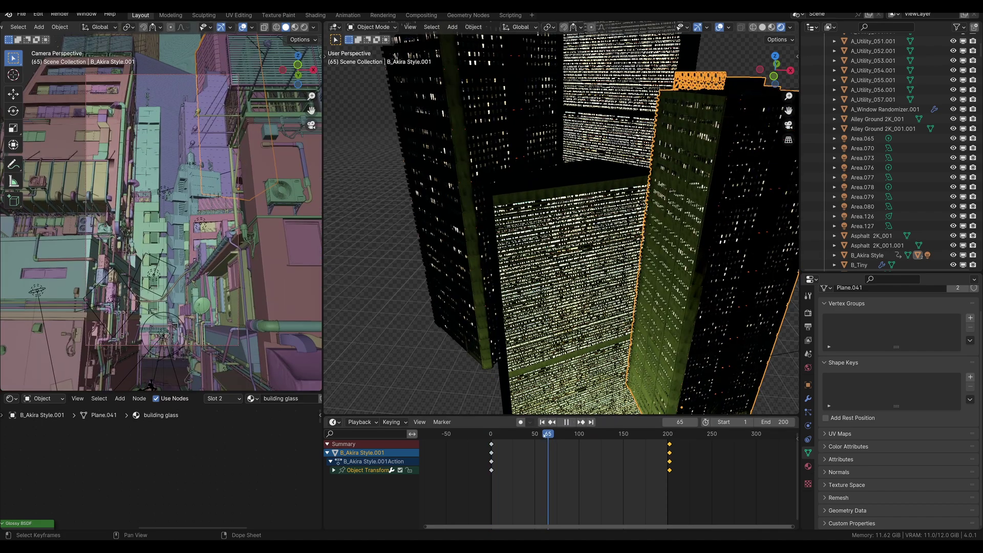
{"action": "key", "text": "space"}
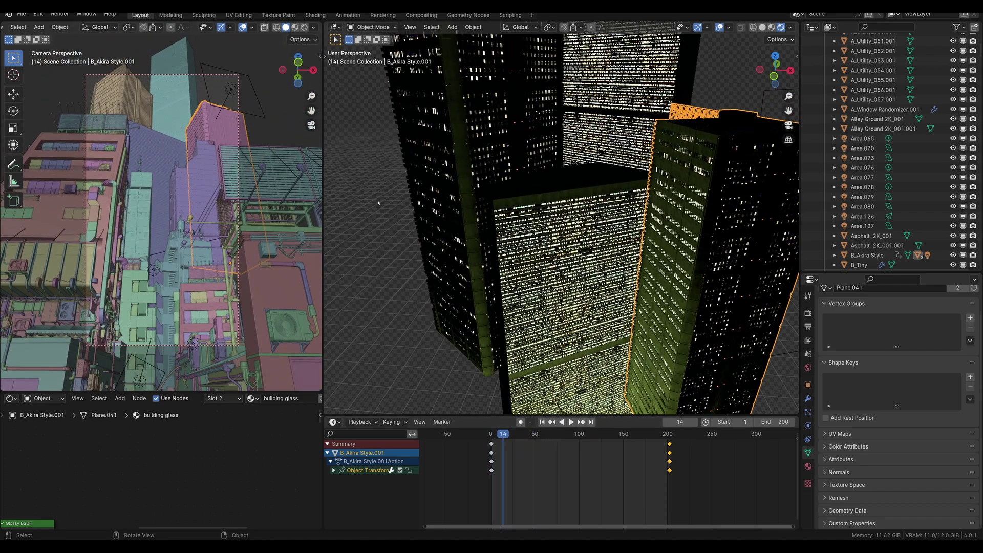
Step: Select the camera and scrub the timeline to frame 181 and back to frame 43, inspecting the background towers
{"action": "scroll", "coordinate": [331, 211], "scroll_direction": "down", "scroll_amount": 8}
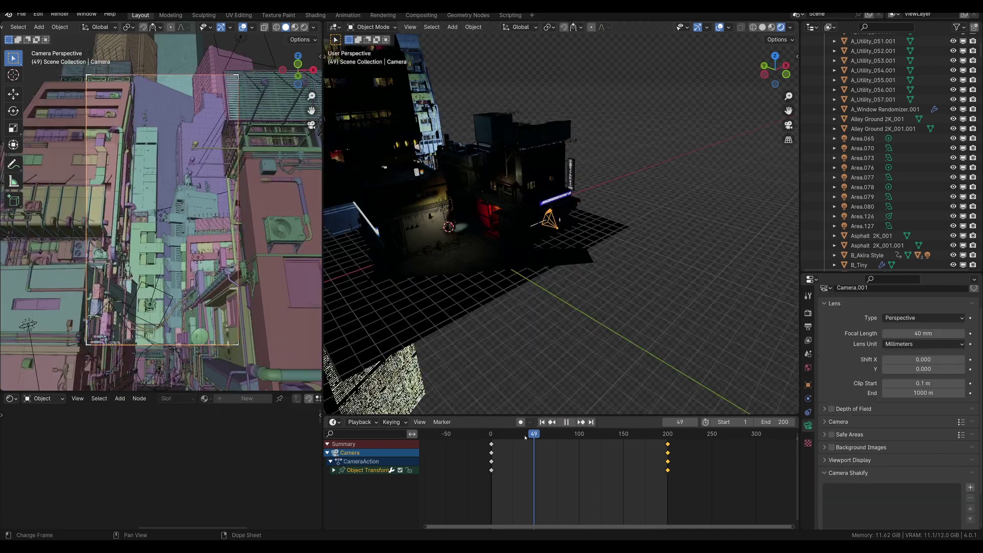
{"action": "left_click_drag", "start_coordinate": [533, 439], "coordinate": [591, 444]}
{"action": "middle_click_drag", "start_coordinate": [564, 312], "coordinate": [597, 413]}
{"action": "left_click_drag", "start_coordinate": [591, 431], "coordinate": [650, 436]}
{"action": "middle_click_drag", "start_coordinate": [642, 297], "coordinate": [517, 280]}
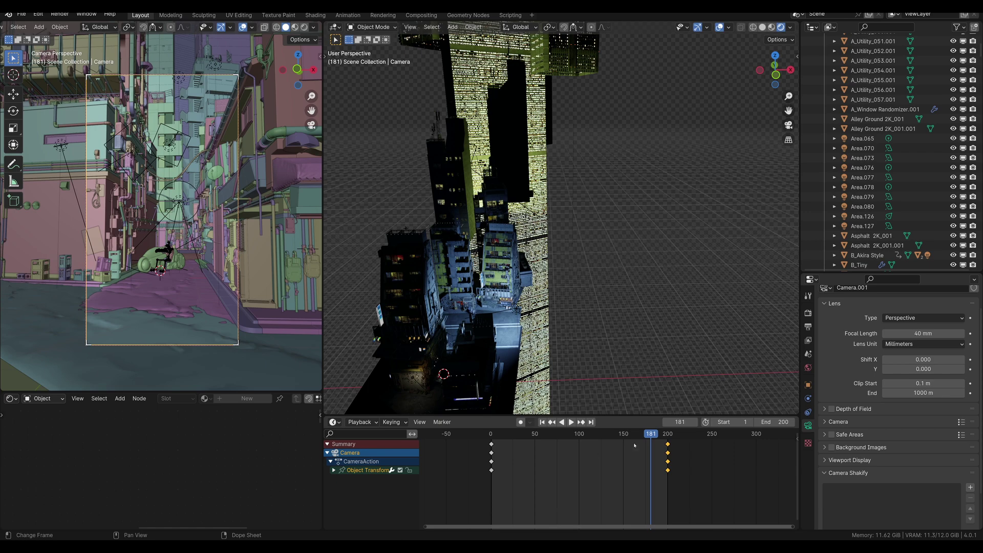
{"action": "left_click_drag", "start_coordinate": [639, 436], "coordinate": [538, 434]}
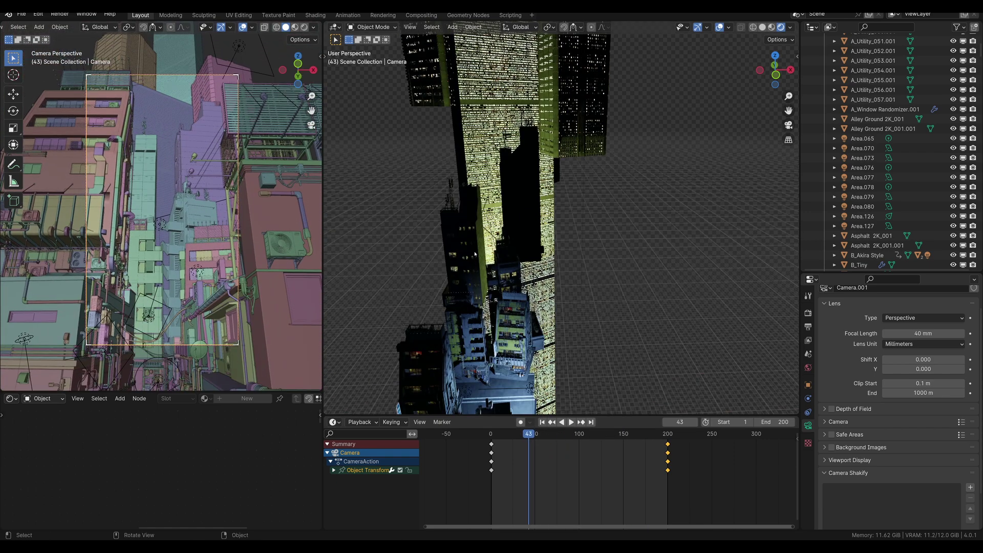
Step: Select the buildings Tokyo_Pack_LP 1 and Tokyo_Pack_LP 7 and scrub to frame 58, comparing their animation
{"action": "left_click", "coordinate": [468, 248]}
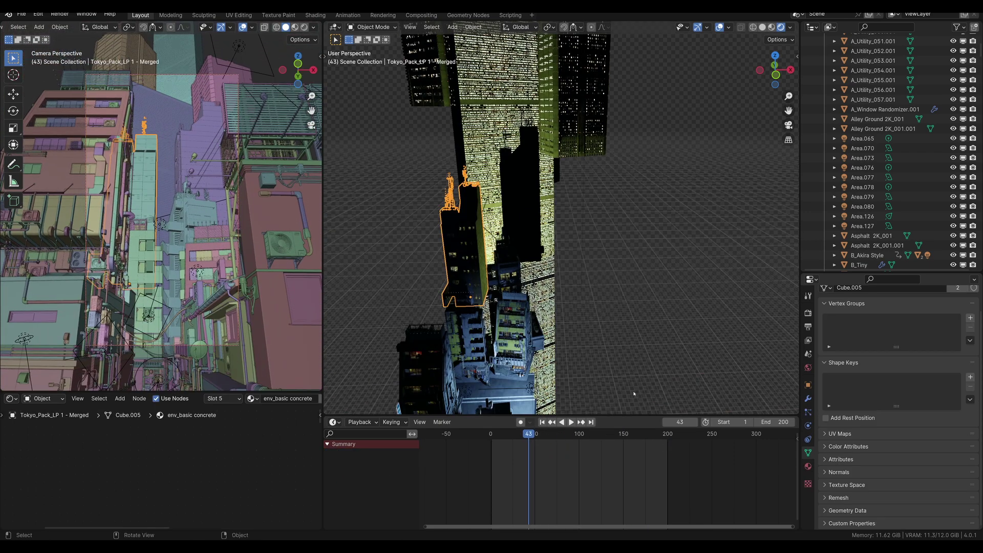
{"action": "key", "text": "space"}
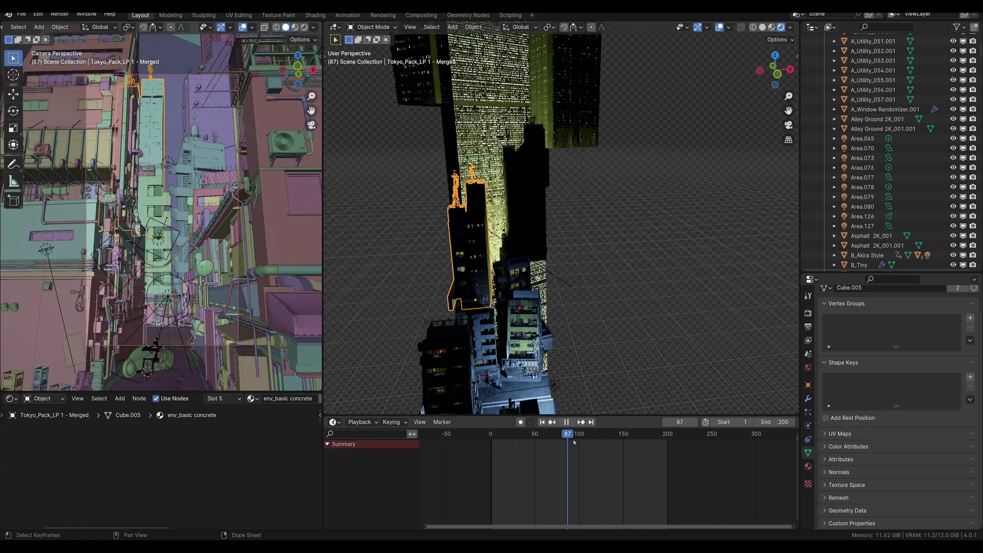
{"action": "key", "text": "space"}
{"action": "left_click", "coordinate": [515, 272]}
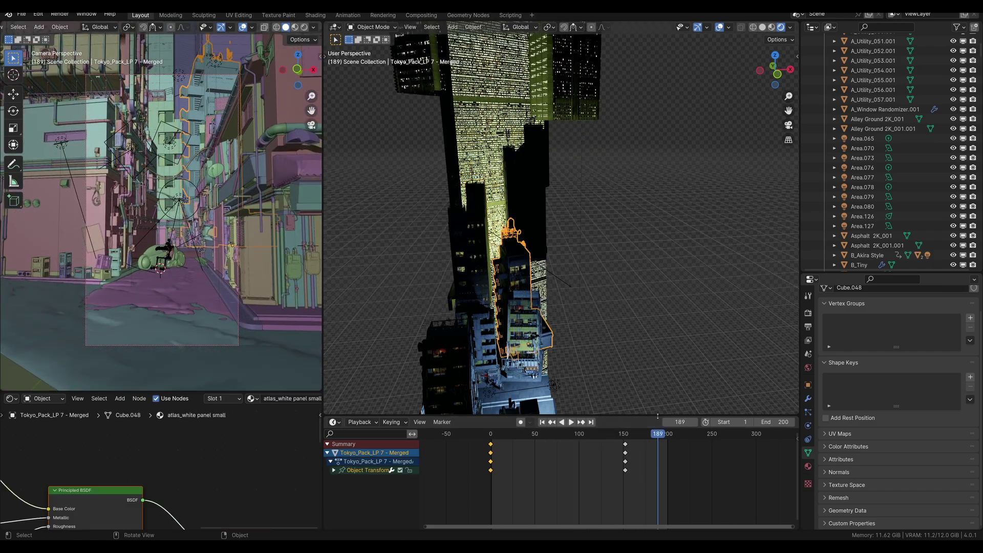
{"action": "left_click_drag", "start_coordinate": [659, 433], "coordinate": [574, 433]}
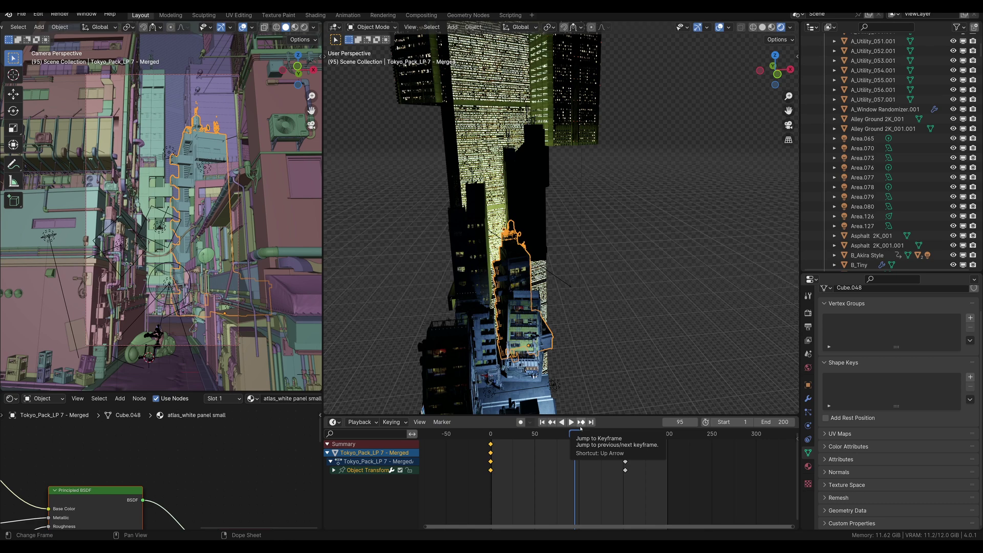
{"action": "left_click_drag", "start_coordinate": [580, 429], "coordinate": [542, 434]}
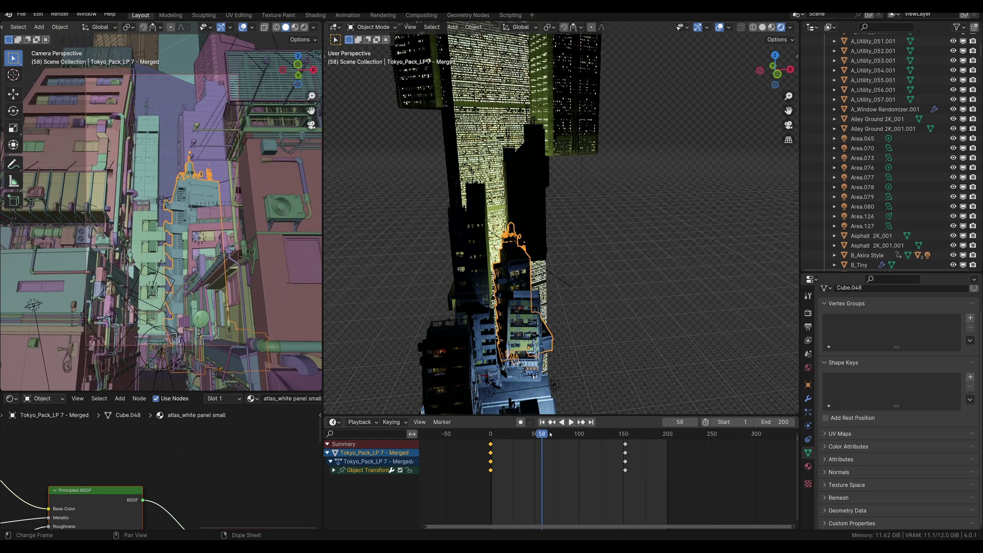
Step: Advance the animation to frame 96 and review the settings of the back street lights Area.070 and Area.078
{"action": "middle_click_drag", "start_coordinate": [649, 362], "coordinate": [483, 317]}
{"action": "key", "text": "space"}
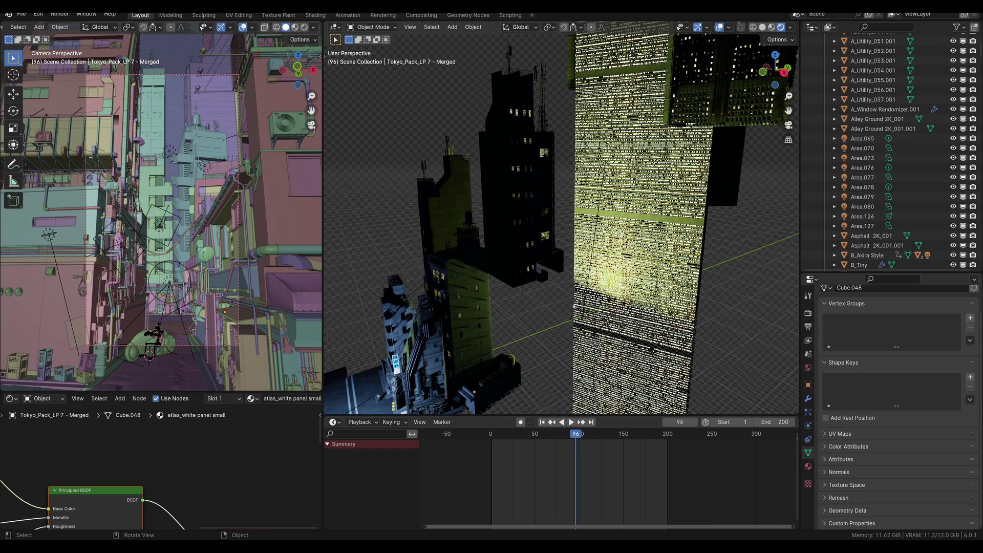
{"action": "middle_click_drag", "start_coordinate": [555, 327], "coordinate": [610, 300], "text": "shift"}
{"action": "scroll", "coordinate": [609, 299], "scroll_direction": "up", "scroll_amount": 2}
{"action": "left_click", "coordinate": [492, 324]}
{"action": "middle_click_drag", "start_coordinate": [493, 325], "coordinate": [623, 340]}
{"action": "scroll", "coordinate": [623, 340], "scroll_direction": "down", "scroll_amount": 2}
{"action": "middle_click_drag", "start_coordinate": [441, 241], "coordinate": [460, 241]}
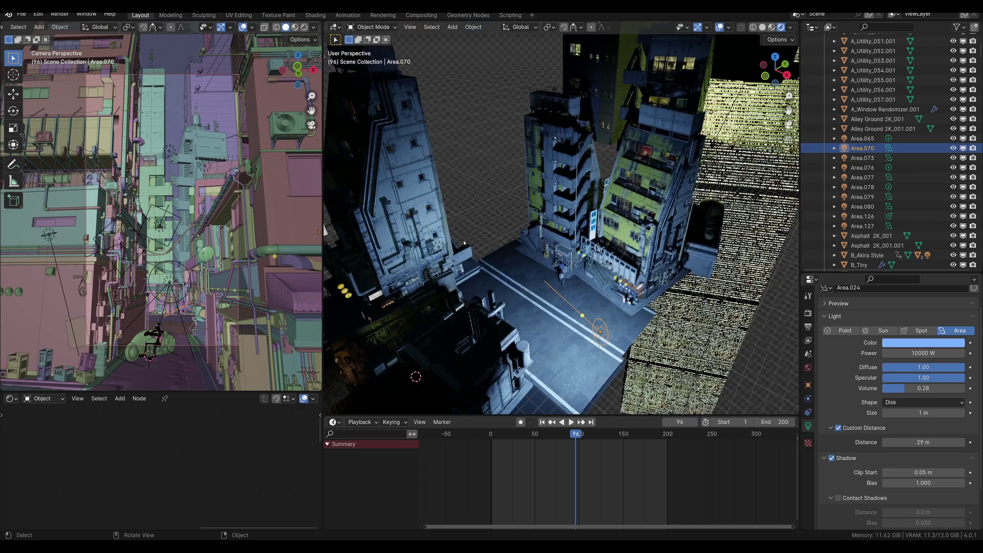
{"action": "left_click", "coordinate": [438, 247]}
{"action": "middle_click_drag", "start_coordinate": [546, 344], "coordinate": [630, 346]}
{"action": "scroll", "coordinate": [553, 328], "scroll_direction": "up", "scroll_amount": 3}
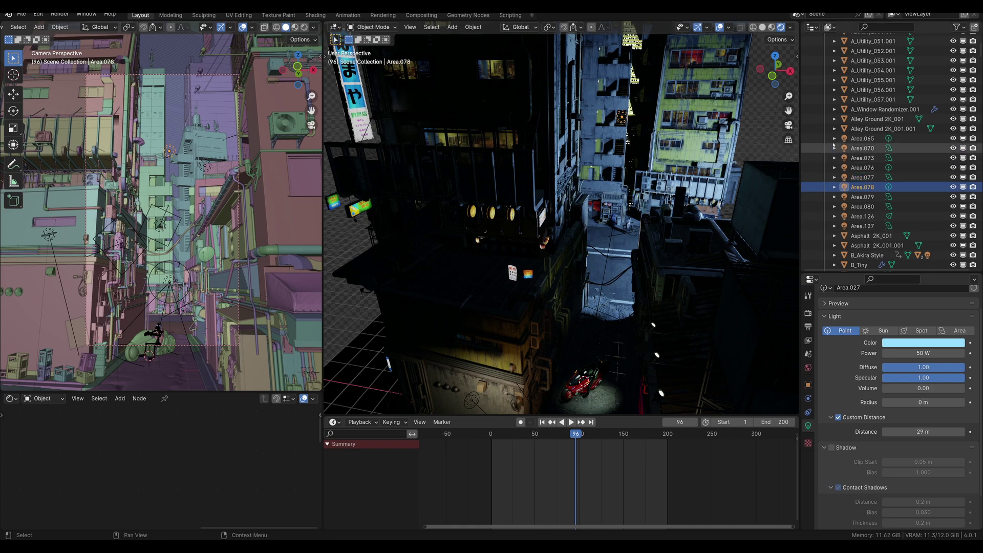
Step: Check the scene's lights one by one, from Area.065, Area.070 and Area.073 to Area.076 and Area.127
{"action": "left_click", "coordinate": [860, 139]}
{"action": "left_click", "coordinate": [860, 148]}
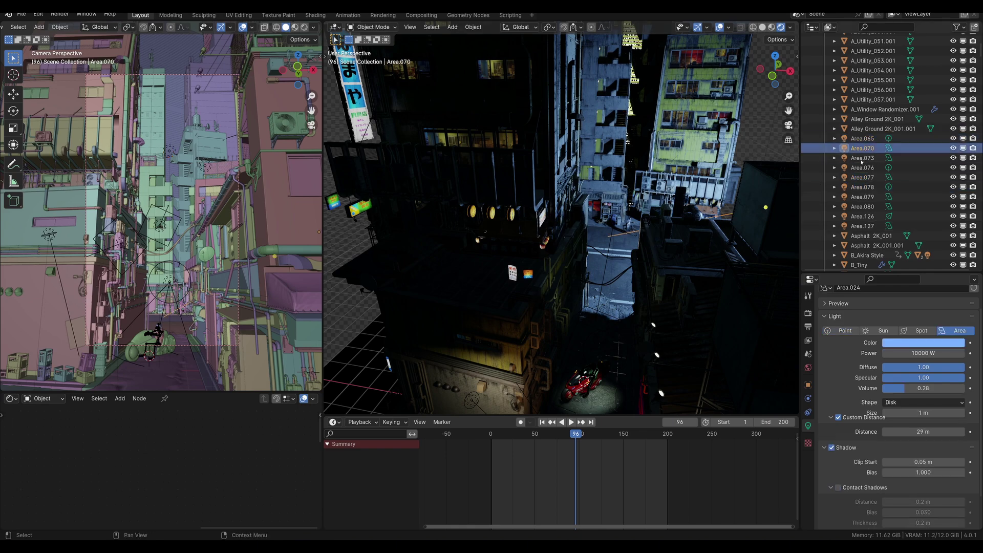
{"action": "left_click", "coordinate": [861, 158]}
{"action": "left_click", "coordinate": [862, 168]}
{"action": "left_click", "coordinate": [862, 226], "text": "shift"}
{"action": "middle_click_drag", "start_coordinate": [640, 276], "coordinate": [650, 246]}
{"action": "left_click", "coordinate": [643, 242]}
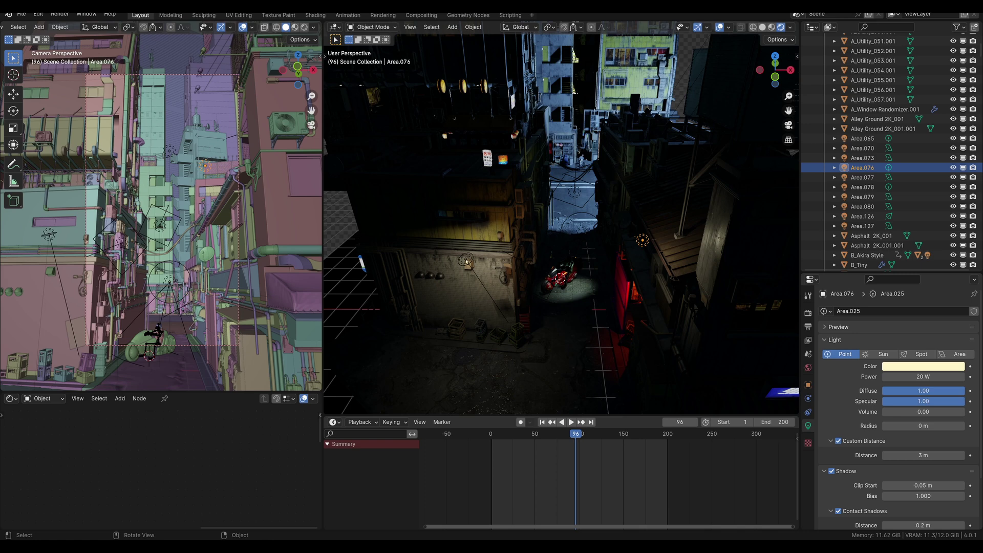
{"action": "left_click", "coordinate": [466, 260]}
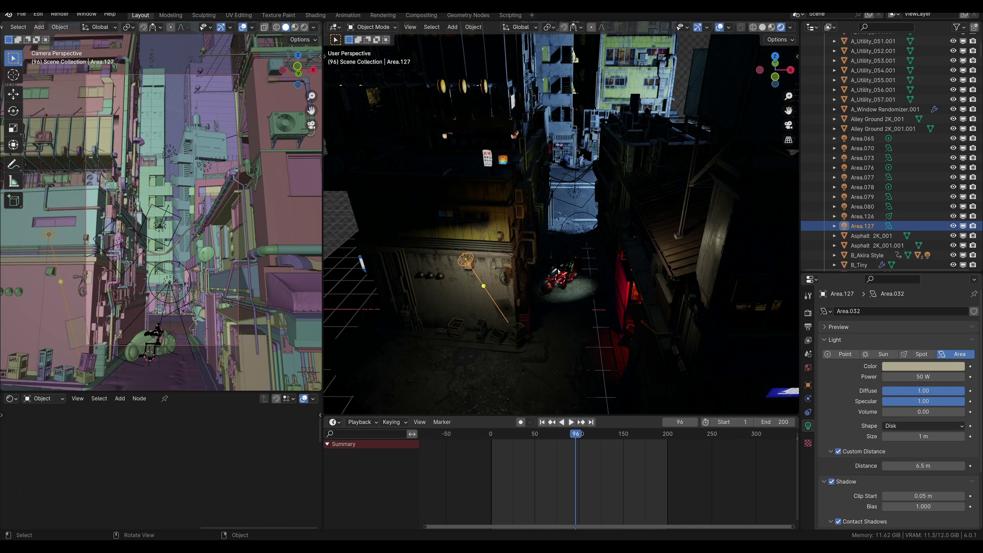
Step: Hide the red-lit chain-link fence piece in front of the orange alcove in the alley
{"action": "left_click", "coordinate": [621, 248]}
{"action": "middle_click_drag", "start_coordinate": [621, 248], "coordinate": [638, 294]}
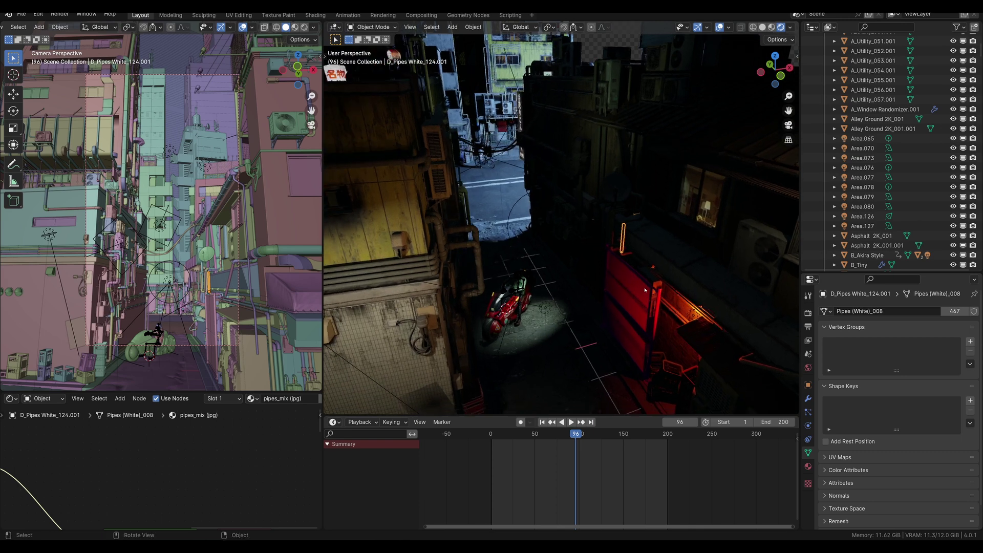
{"action": "left_click", "coordinate": [645, 290]}
{"action": "key", "text": "h"}
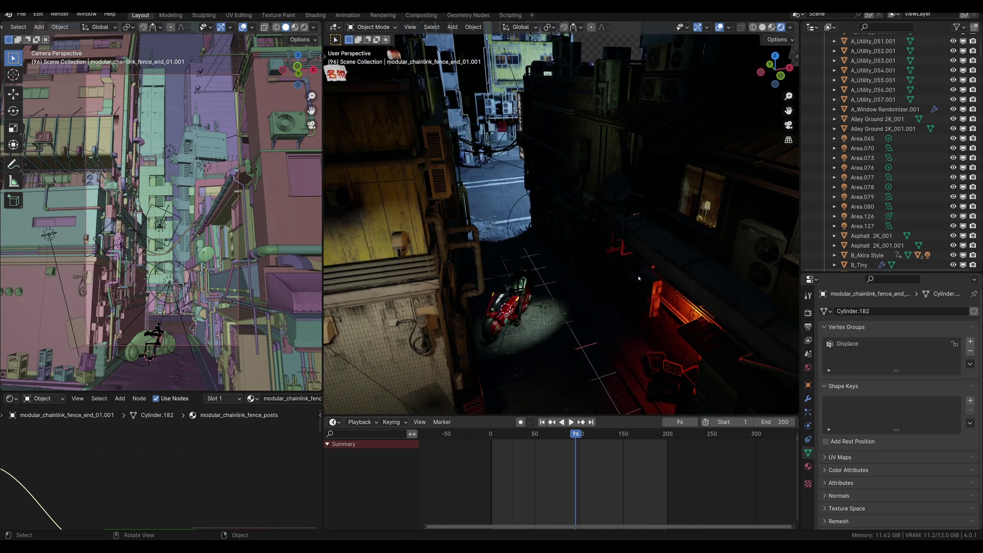
Step: Select the red point light Area.065 in the alcove and review its light, custom distance and shadow settings
{"action": "left_click", "coordinate": [690, 315]}
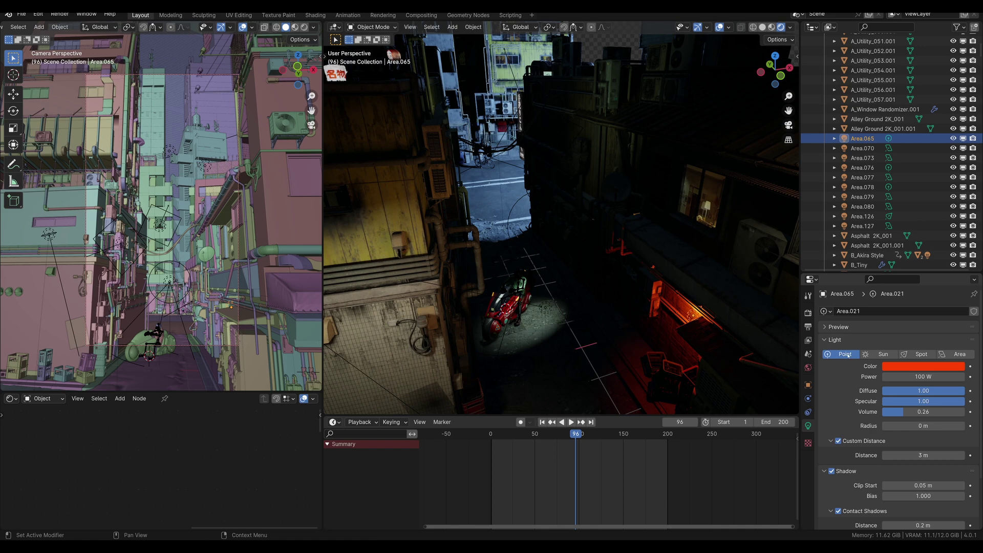
{"action": "scroll", "coordinate": [878, 485], "scroll_direction": "down", "scroll_amount": 4}
{"action": "scroll", "coordinate": [870, 473], "scroll_direction": "up", "scroll_amount": 4}
{"action": "scroll", "coordinate": [821, 477], "scroll_direction": "down", "scroll_amount": 3}
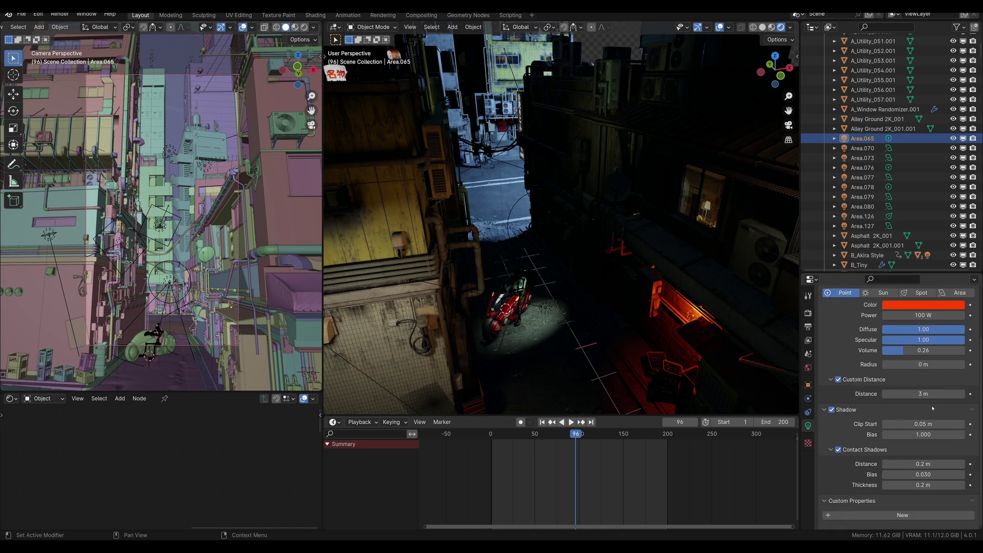
Step: Try a custom distance of 5.9 m on the red light Area.065, and set it to 2.9 m
{"action": "middle_click_drag", "start_coordinate": [701, 349], "coordinate": [481, 287]}
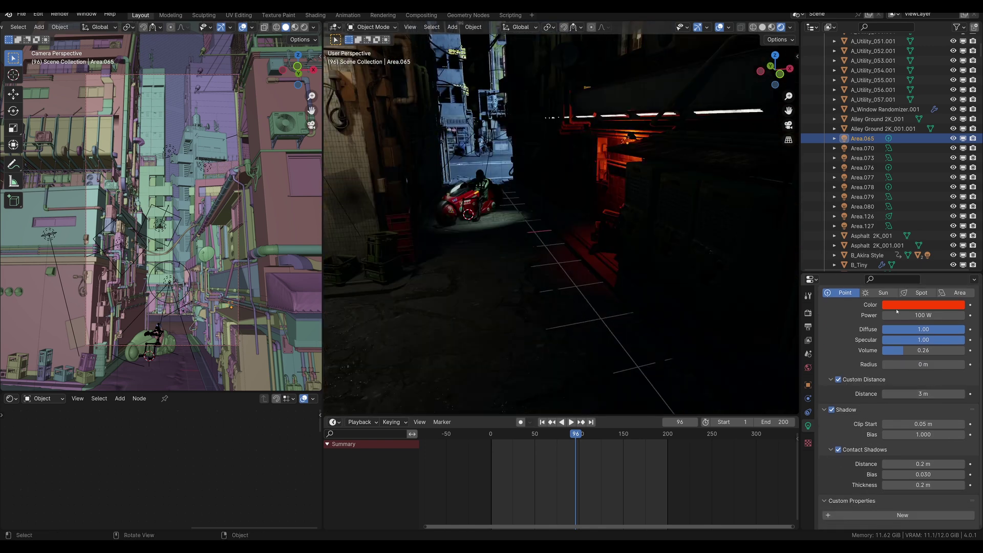
{"action": "left_click_drag", "start_coordinate": [922, 393], "coordinate": [948, 393]}
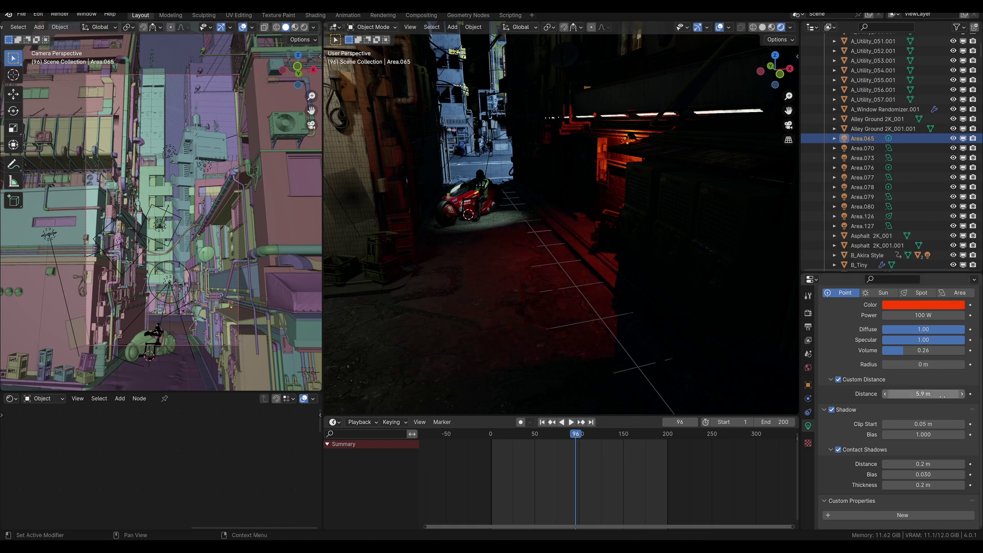
{"action": "left_click_drag", "start_coordinate": [922, 394], "coordinate": [900, 393]}
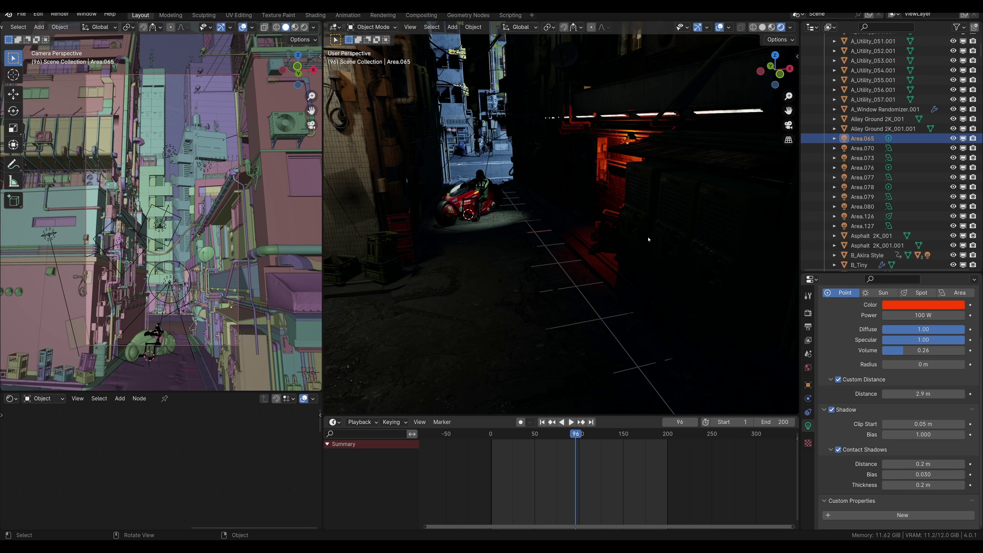
Step: Review the wall light Area.127 and the spot light Area.126 above the motorcycle
{"action": "middle_click_drag", "start_coordinate": [647, 270], "coordinate": [721, 301], "text": "shift"}
{"action": "middle_click_drag", "start_coordinate": [560, 271], "coordinate": [554, 271]}
{"action": "left_click", "coordinate": [482, 149]}
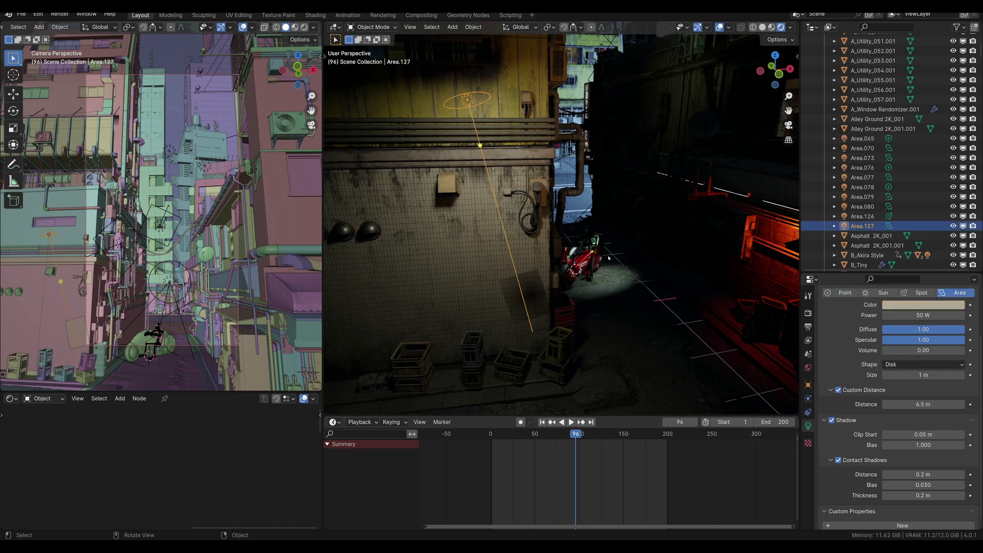
{"action": "middle_click_drag", "start_coordinate": [613, 249], "coordinate": [608, 245]}
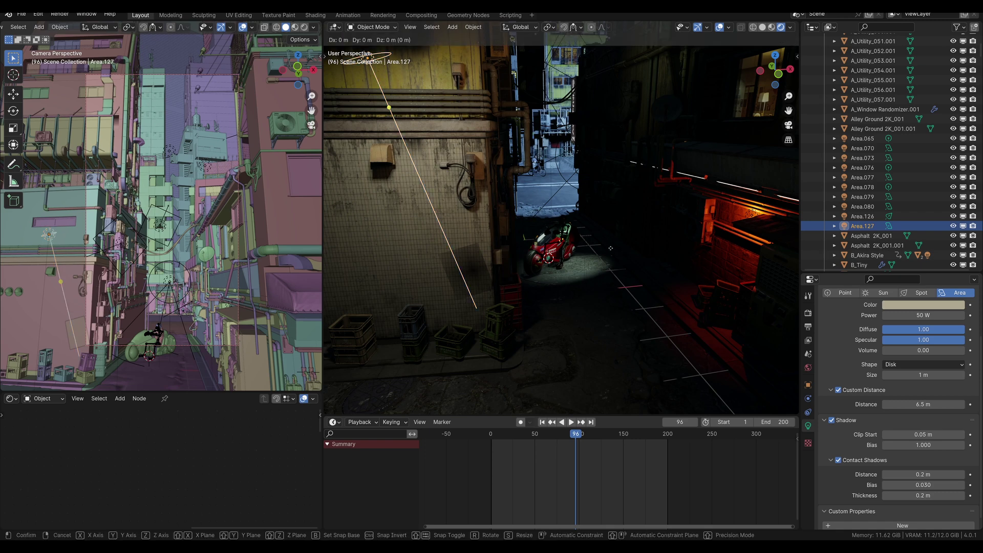
{"action": "scroll", "coordinate": [610, 253], "scroll_direction": "down", "scroll_amount": 4}
{"action": "scroll", "coordinate": [610, 256], "scroll_direction": "up", "scroll_amount": 4}
{"action": "middle_click_drag", "start_coordinate": [574, 199], "coordinate": [570, 206]}
{"action": "left_click", "coordinate": [557, 206]}
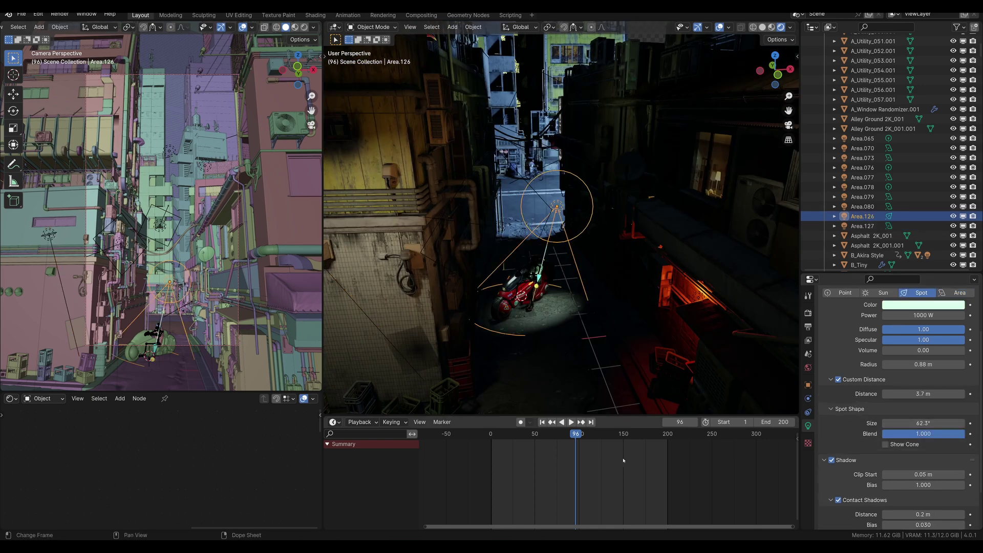
Step: Go to frame 108 and select the area light Area.079 above the alley to review its light and custom distance settings
{"action": "left_click_drag", "start_coordinate": [581, 438], "coordinate": [586, 438]}
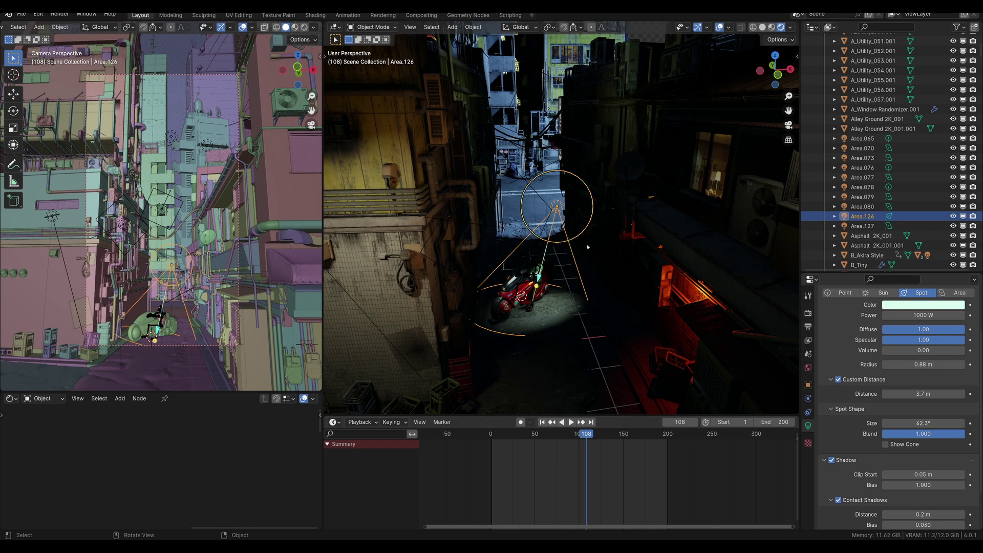
{"action": "middle_click_drag", "start_coordinate": [499, 228], "coordinate": [489, 182], "text": "shift"}
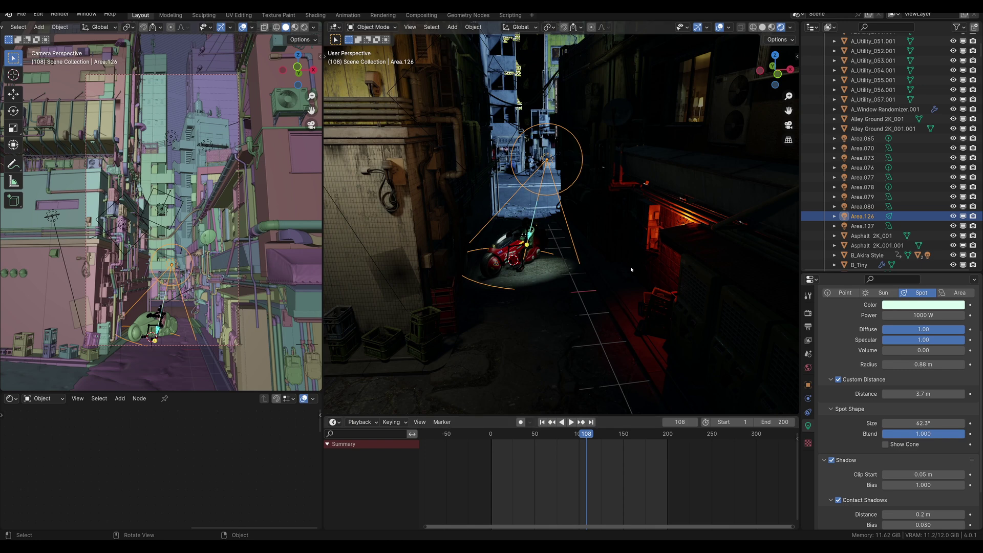
{"action": "middle_click_drag", "start_coordinate": [542, 308], "coordinate": [577, 240]}
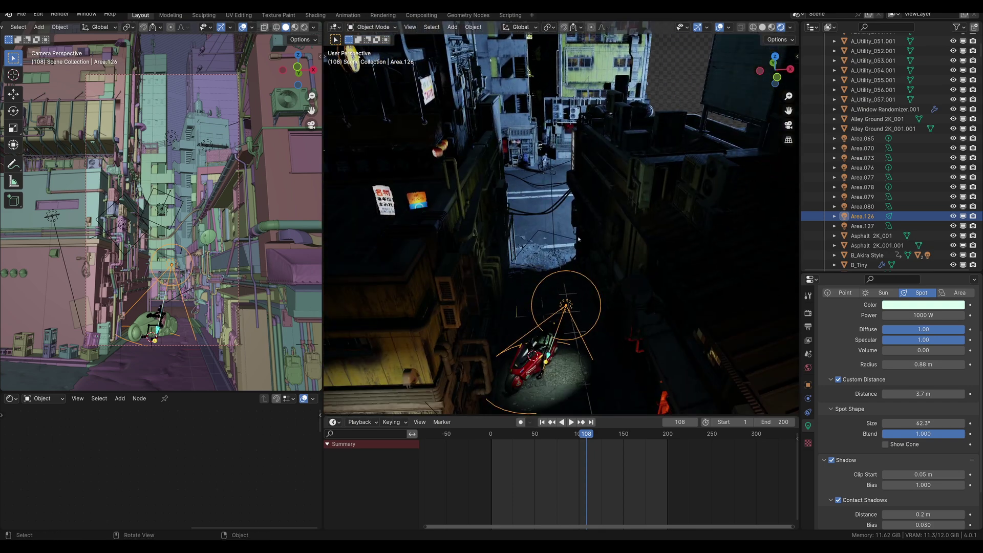
{"action": "left_click", "coordinate": [552, 255]}
{"action": "left_click", "coordinate": [553, 255]}
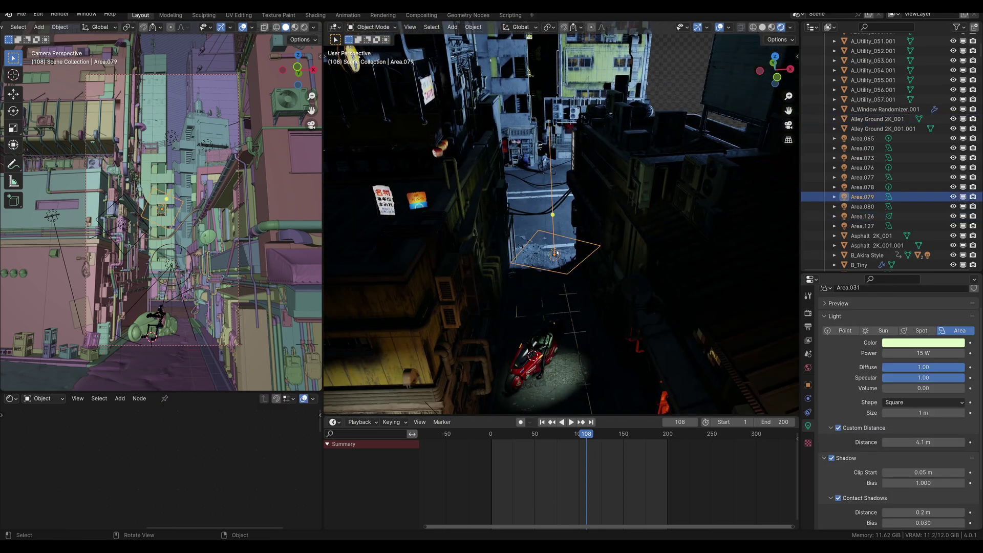
{"action": "middle_click_drag", "start_coordinate": [658, 260], "coordinate": [681, 264]}
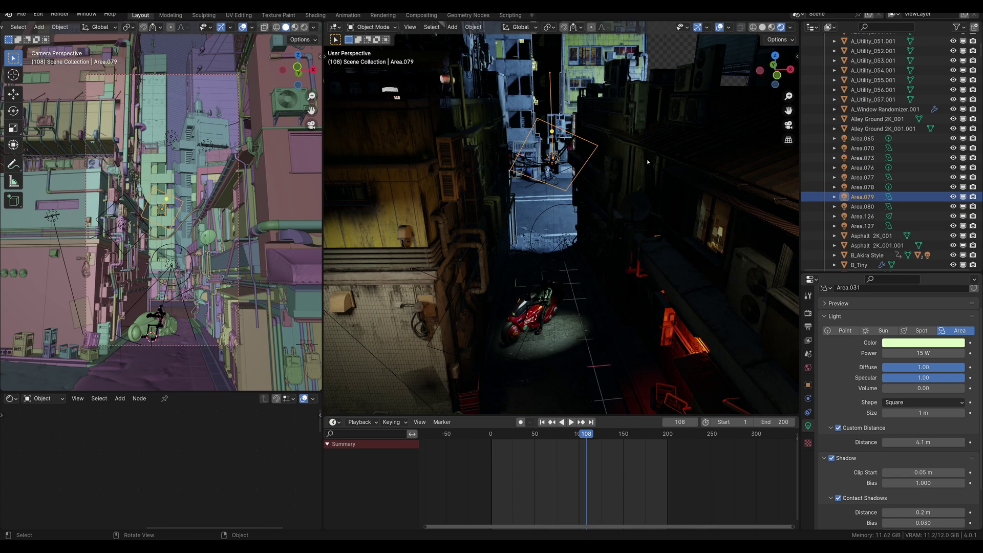
Step: Rotate and reposition the area light Area.079 between the alley buildings, and deselect it
{"action": "scroll", "coordinate": [647, 161], "scroll_direction": "down", "scroll_amount": 6}
{"action": "middle_click_drag", "start_coordinate": [567, 275], "coordinate": [565, 247]}
{"action": "key", "text": "r"}
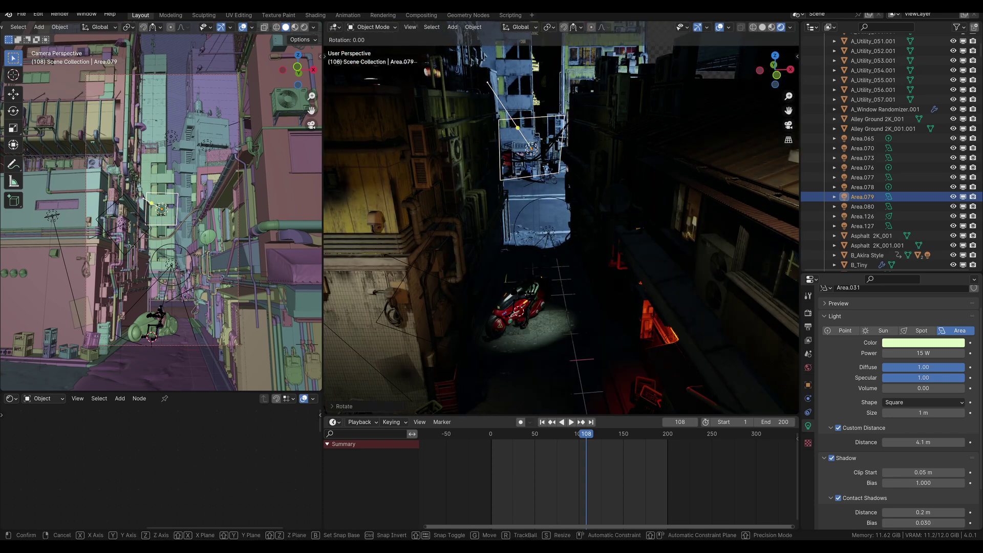
{"action": "left_click", "coordinate": [636, 169]}
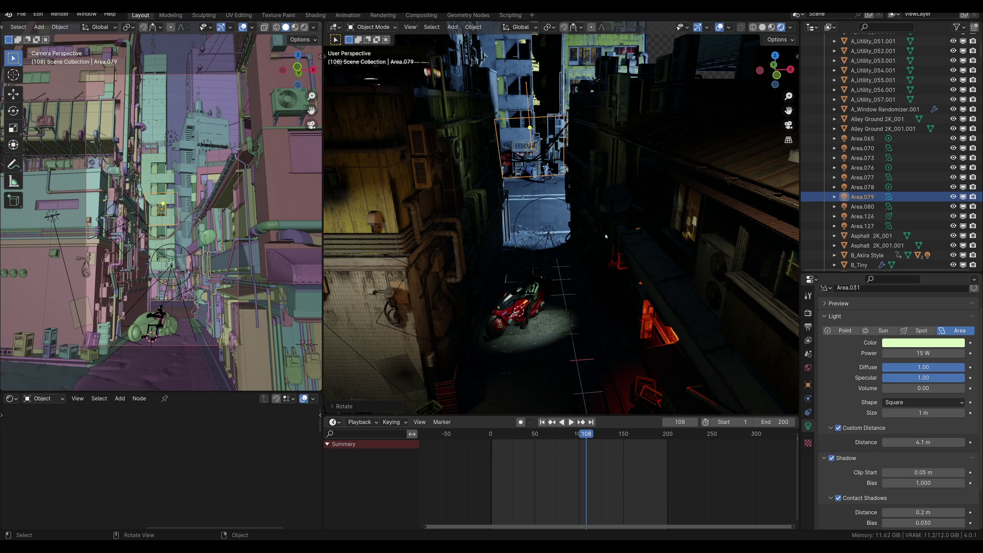
{"action": "key", "text": "g"}
{"action": "left_click", "coordinate": [622, 201]}
{"action": "key", "text": "alt+a"}
{"action": "middle_click_drag", "start_coordinate": [621, 200], "coordinate": [667, 261]}
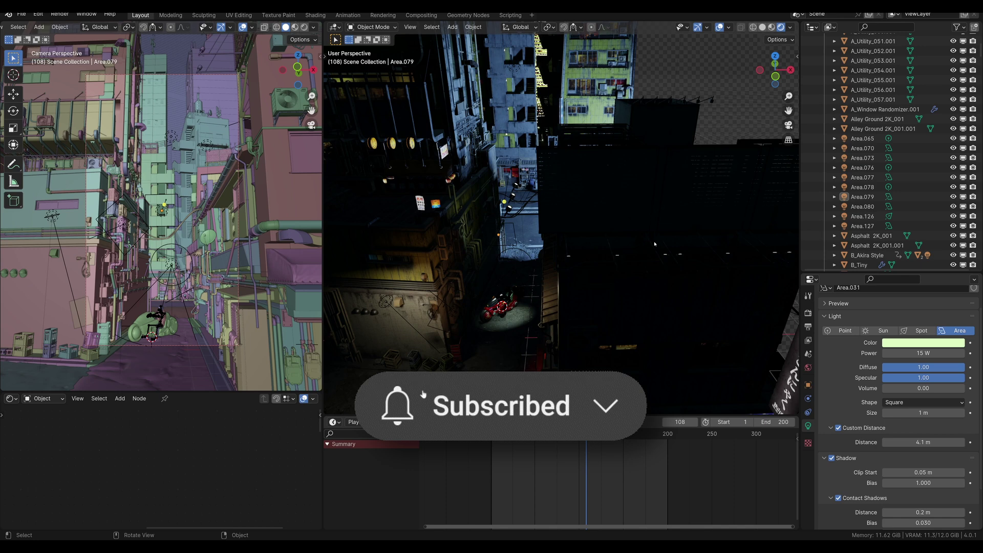
{"action": "mouse_move", "coordinate": [514, 238]}
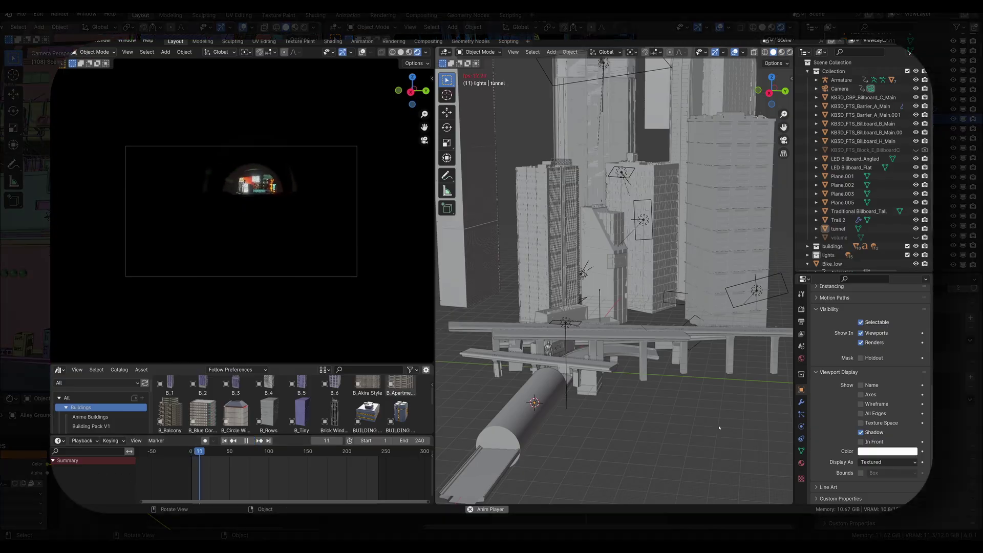
{"action": "middle_click_drag", "start_coordinate": [698, 435], "coordinate": [609, 410]}
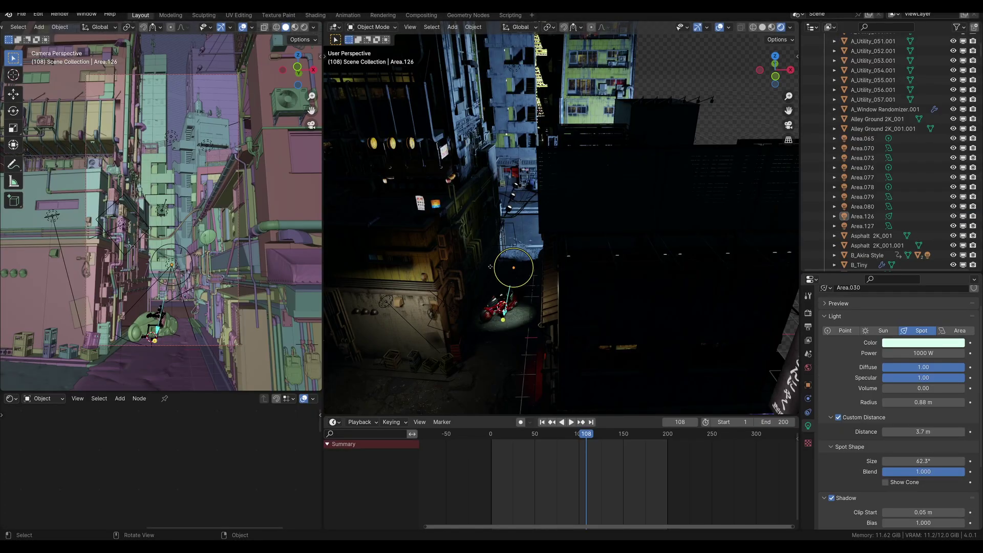